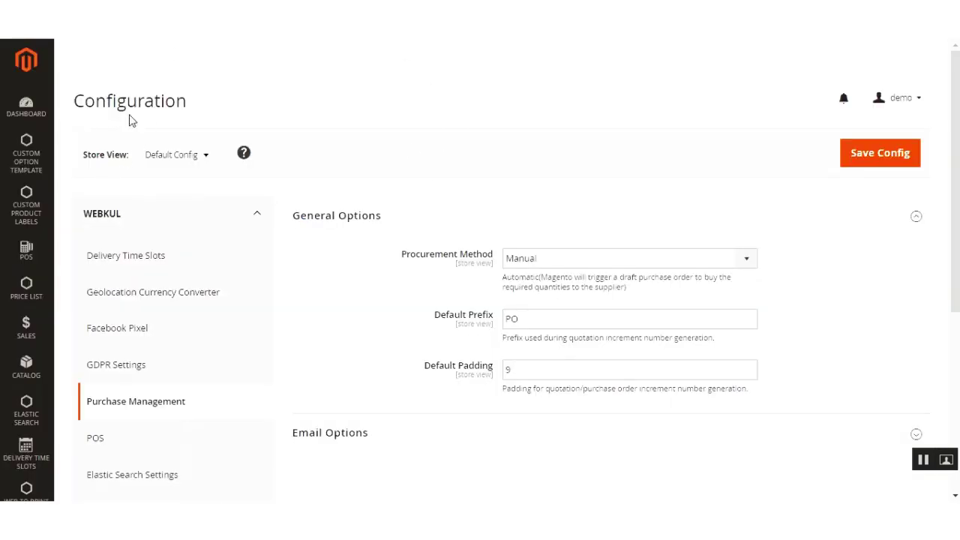
Step: Switch Procurement Method to Automatic, append E so the Default Prefix becomes POE, and save
scroll(117, 377, down, 5)
scroll(45, 389, up, 5)
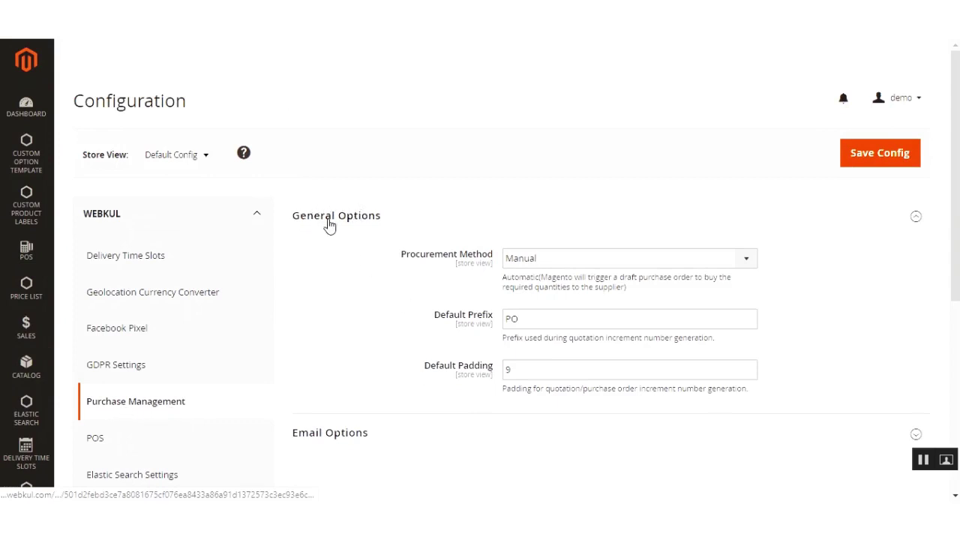
click(686, 262)
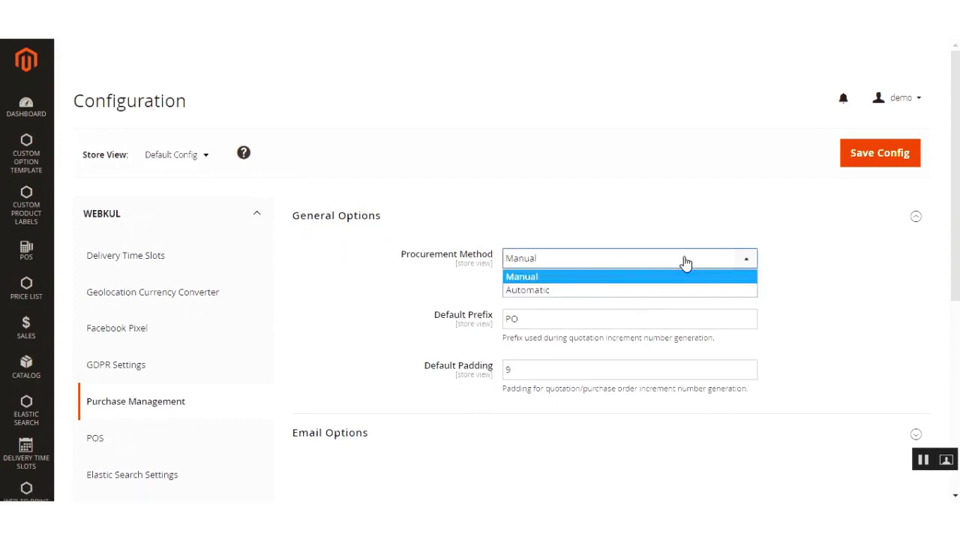
click(542, 291)
click(631, 234)
click(631, 234)
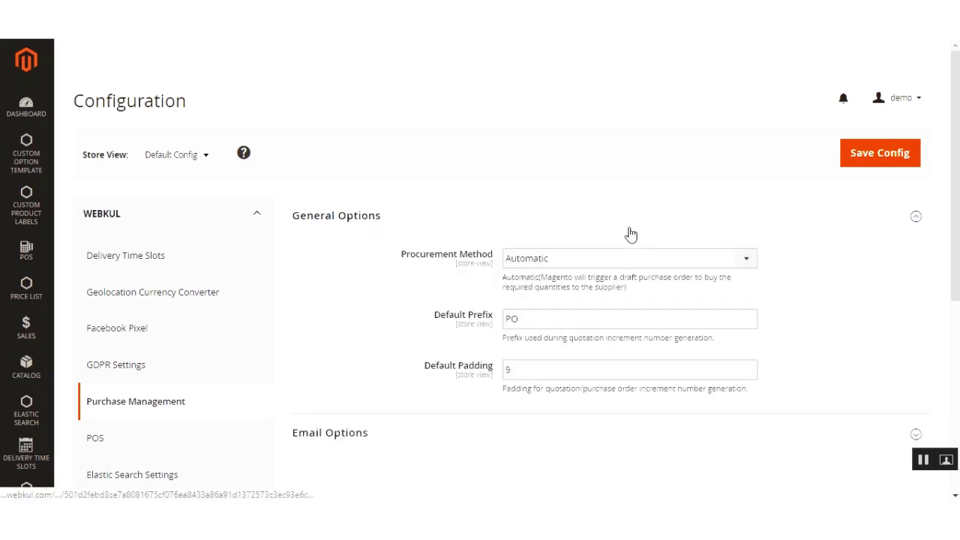
click(535, 323)
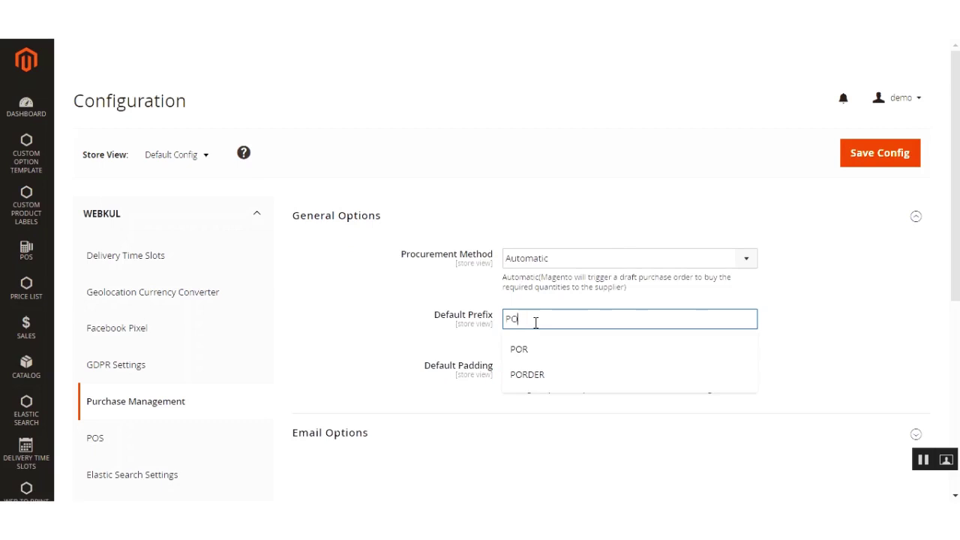
text(E)
click(883, 160)
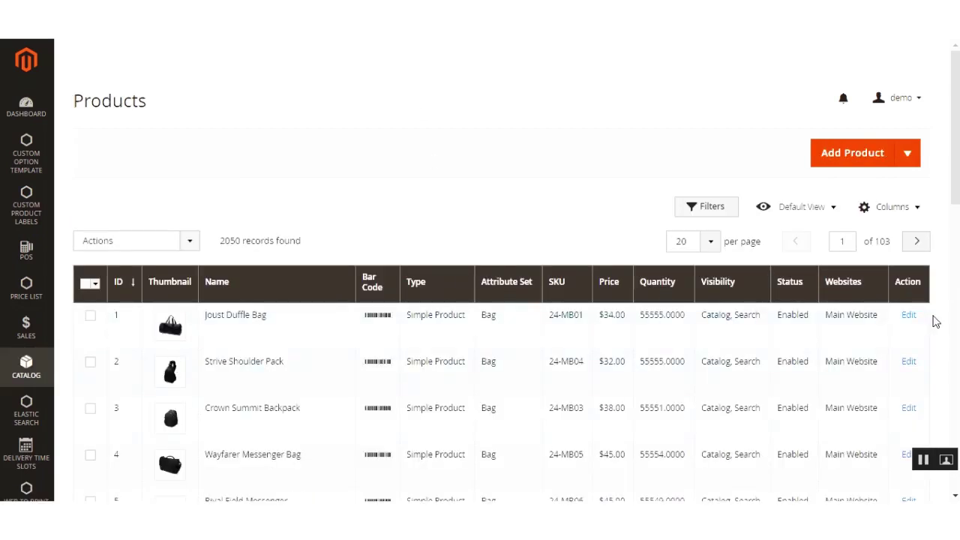
Step: Edit the Joust Duffle Bag (SKU 24-MB01) row in the Products grid
click(909, 318)
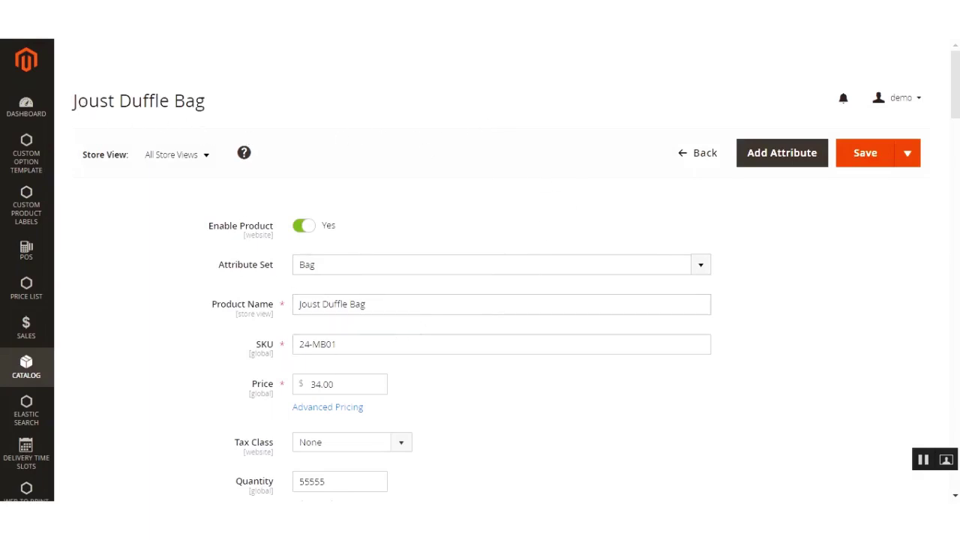
Step: Replace the Joust Duffle Bag quantity 55555 with 1, review Suppliers, and save the product
scroll(303, 250, down, 4)
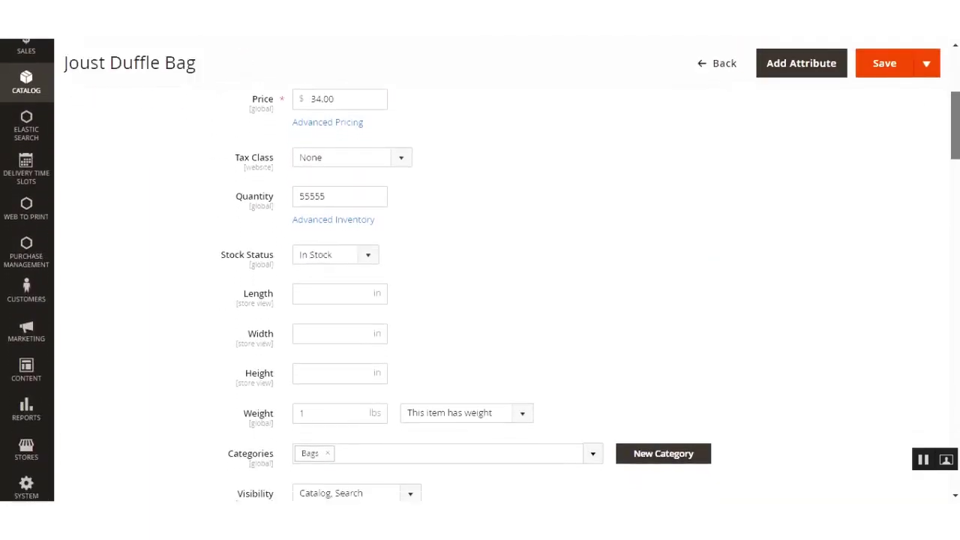
double_click(312, 215)
scroll(272, 221, down, 5)
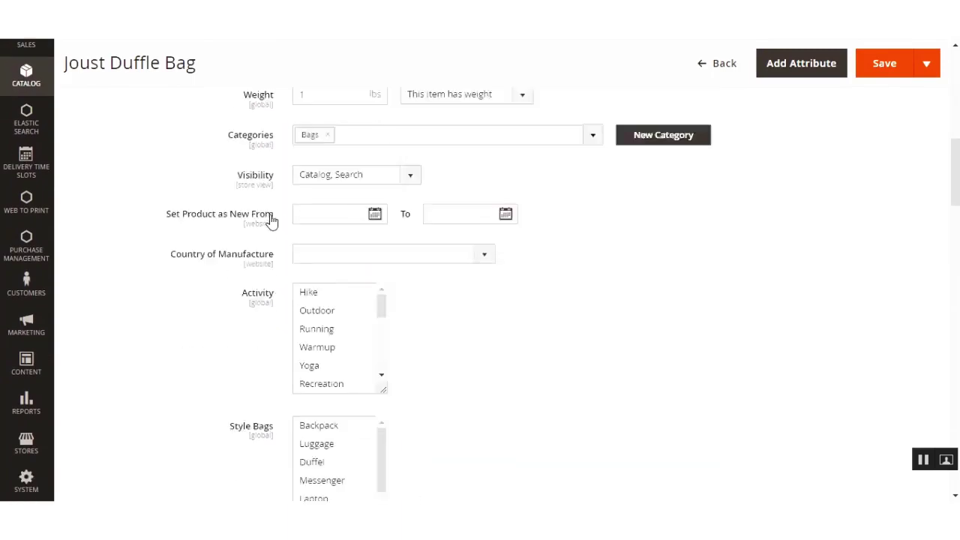
scroll(274, 221, up, 4)
text(1)
scroll(451, 338, down, 3)
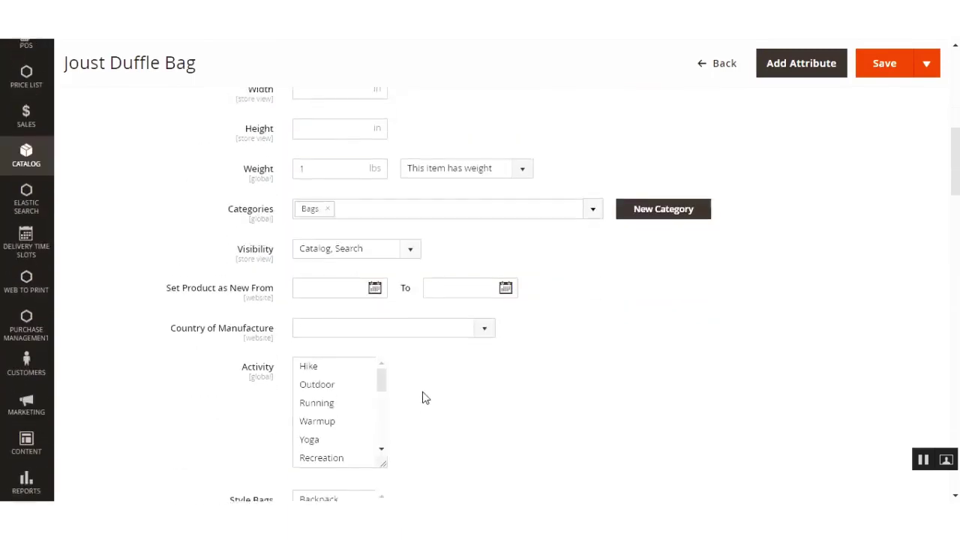
scroll(422, 401, down, 6)
drag(954, 193, 955, 350)
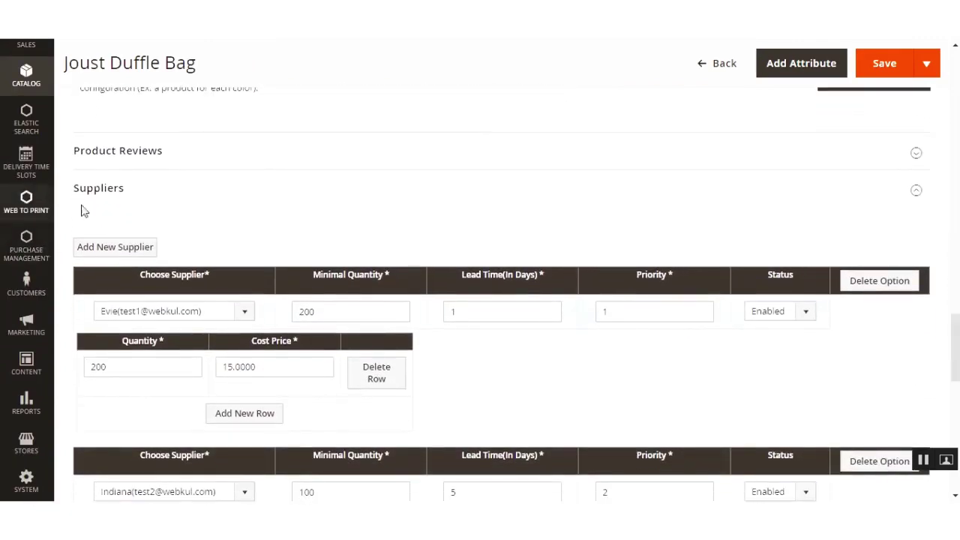
scroll(90, 206, down, 1)
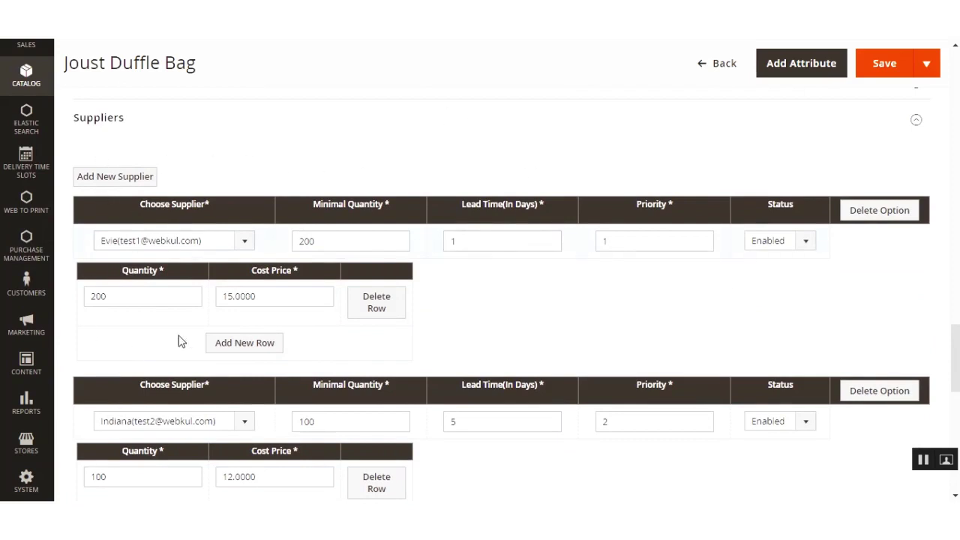
scroll(246, 440, down, 2)
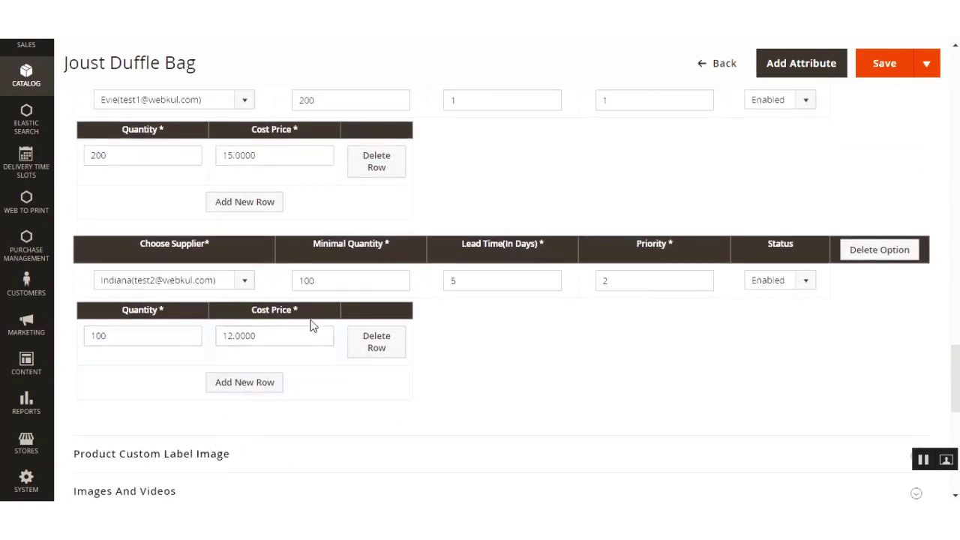
drag(950, 365, 953, 50)
click(873, 163)
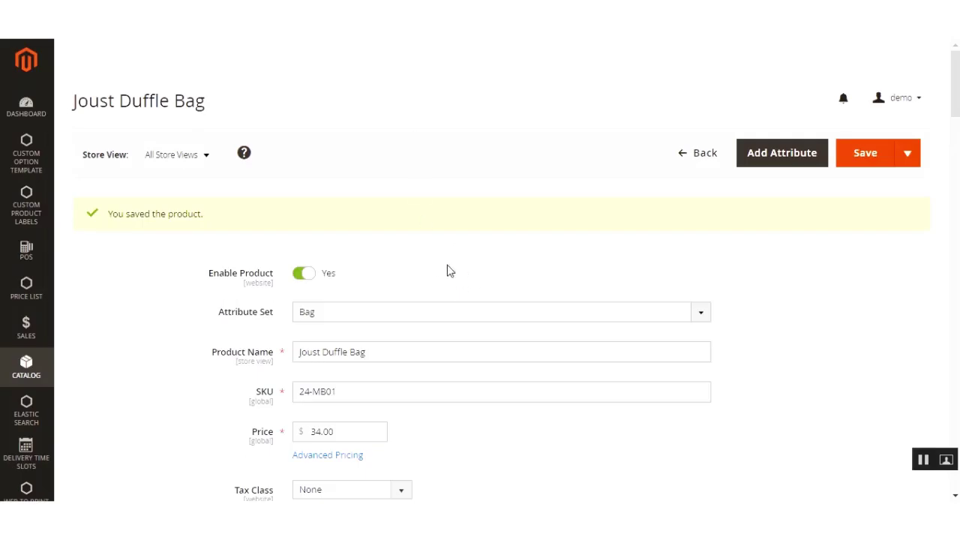
scroll(320, 186, down, 5)
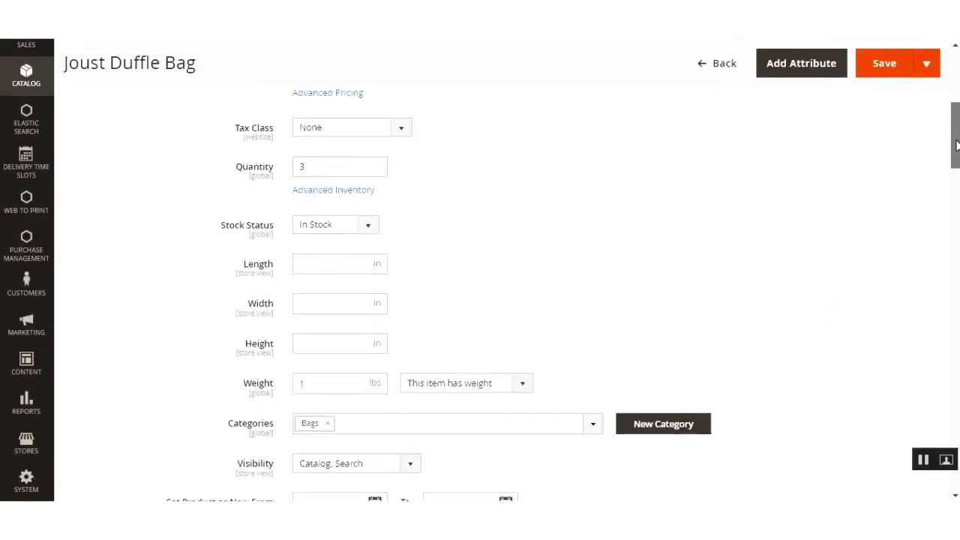
double_click(321, 200)
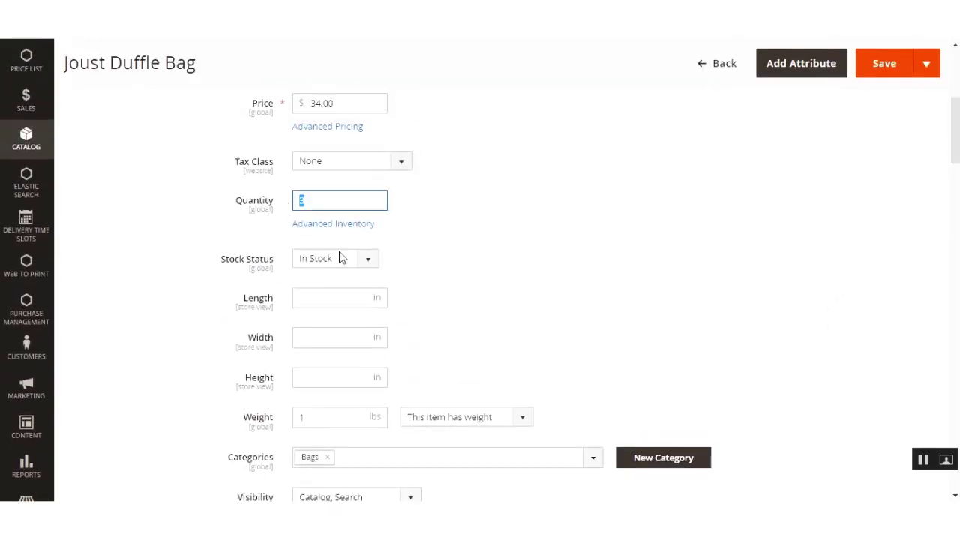
drag(954, 156, 955, 385)
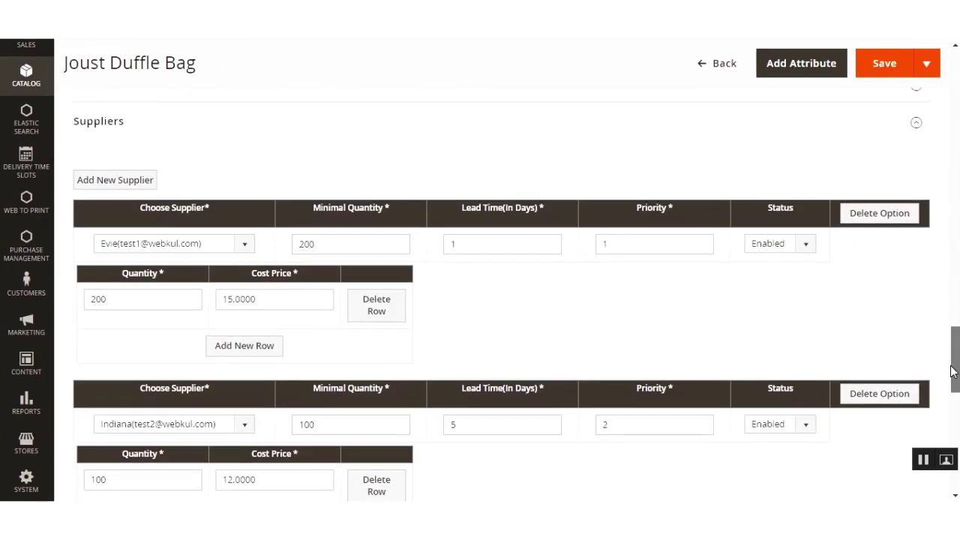
drag(956, 341, 955, 82)
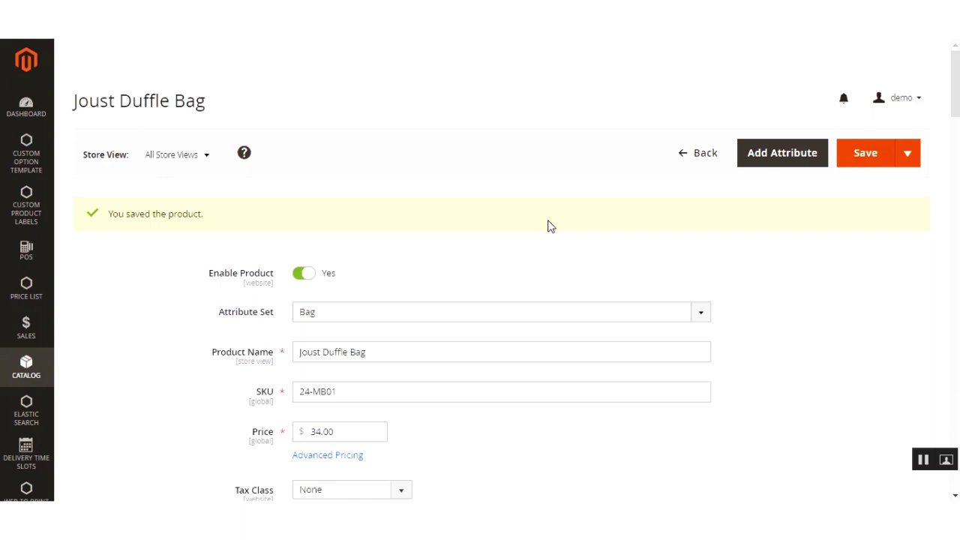
scroll(552, 226, down, 2)
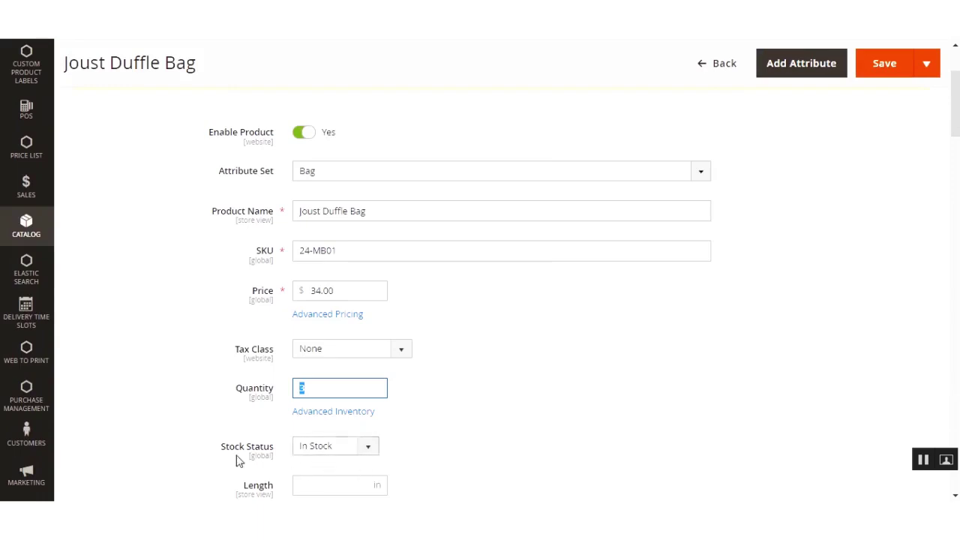
scroll(841, 327, up, 2)
scroll(841, 327, up, 2)
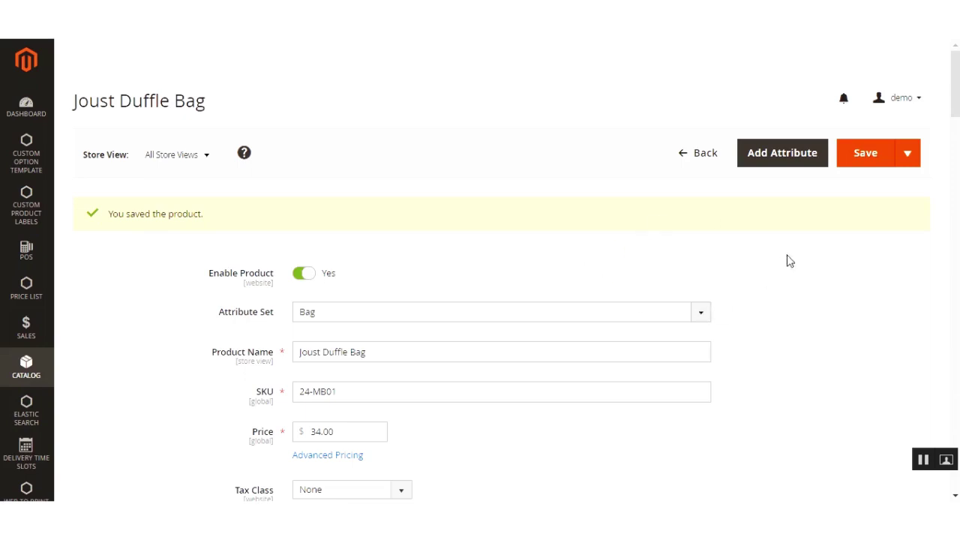
Step: On the Joust Duffle Bag product page, set the order quantity to 3
click(924, 459)
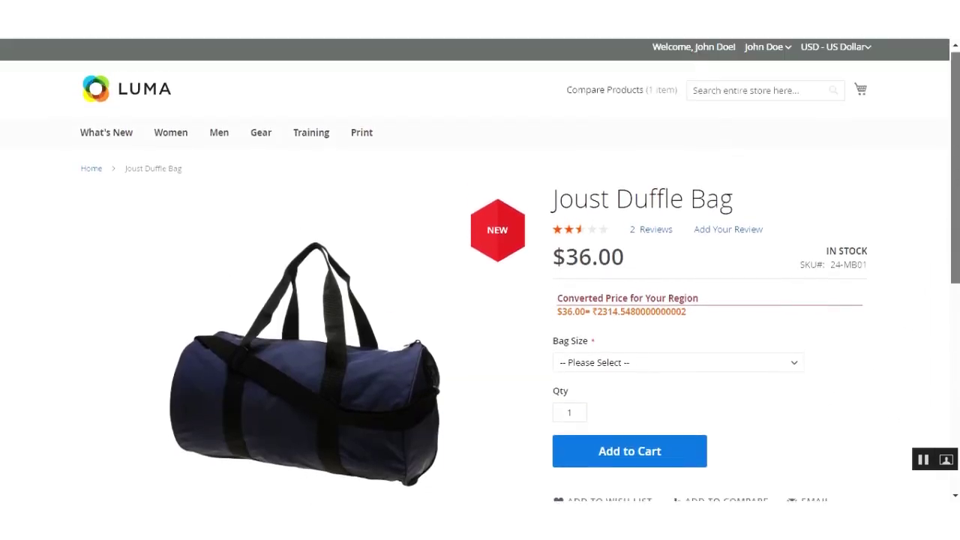
scroll(480, 270, down, 1)
drag(554, 163, 776, 163)
click(654, 168)
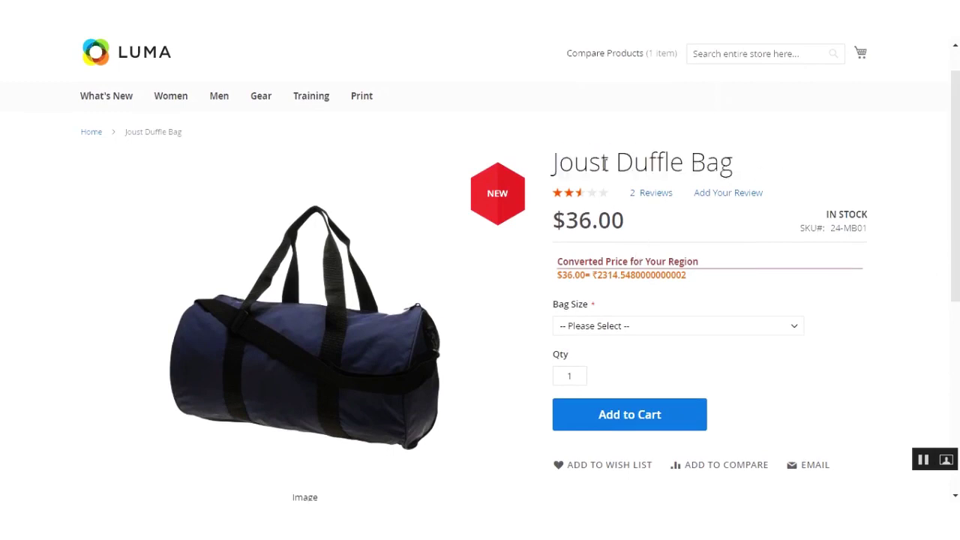
scroll(810, 180, down, 1)
drag(583, 341, 557, 344)
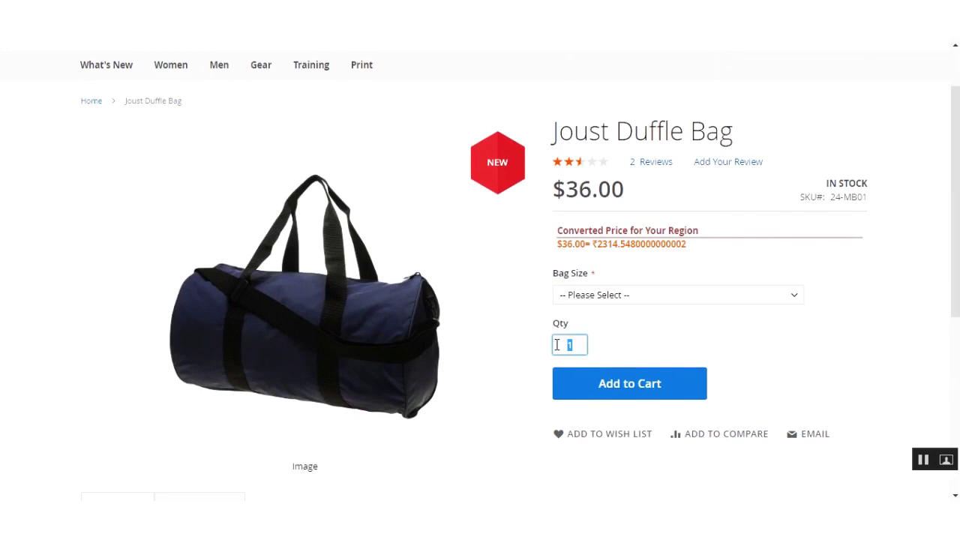
Step: Choose the 22 – 27 inch hip-line bag size, add to cart, and proceed to checkout
click(620, 296)
click(615, 370)
click(615, 377)
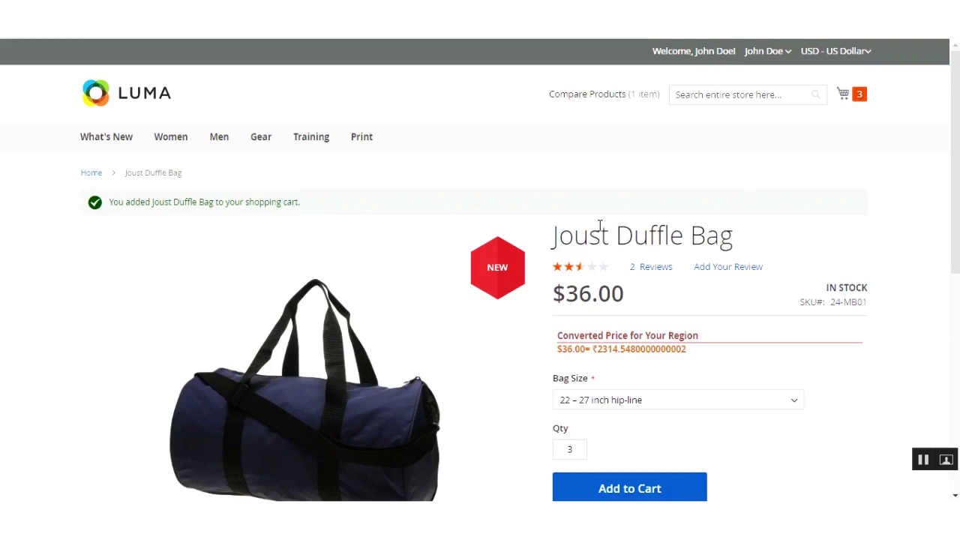
click(843, 93)
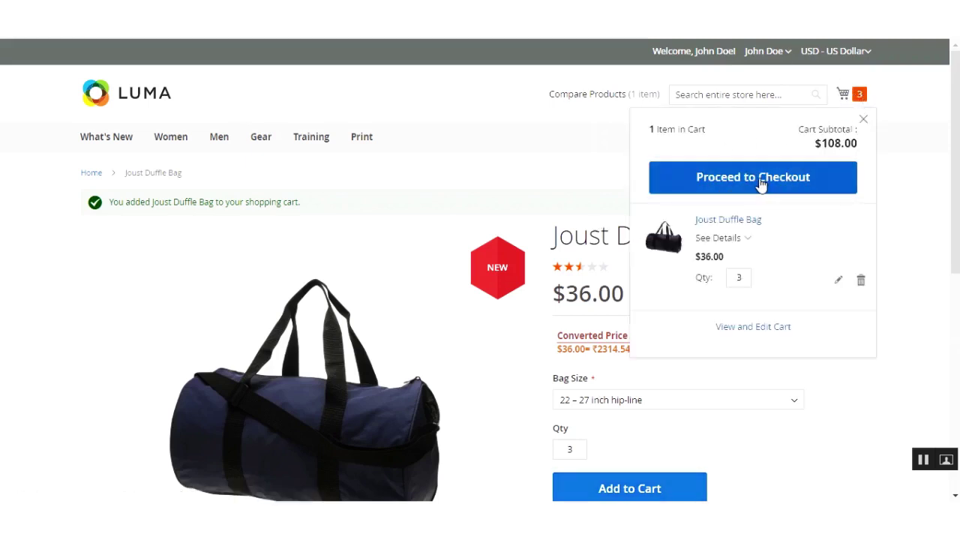
click(763, 184)
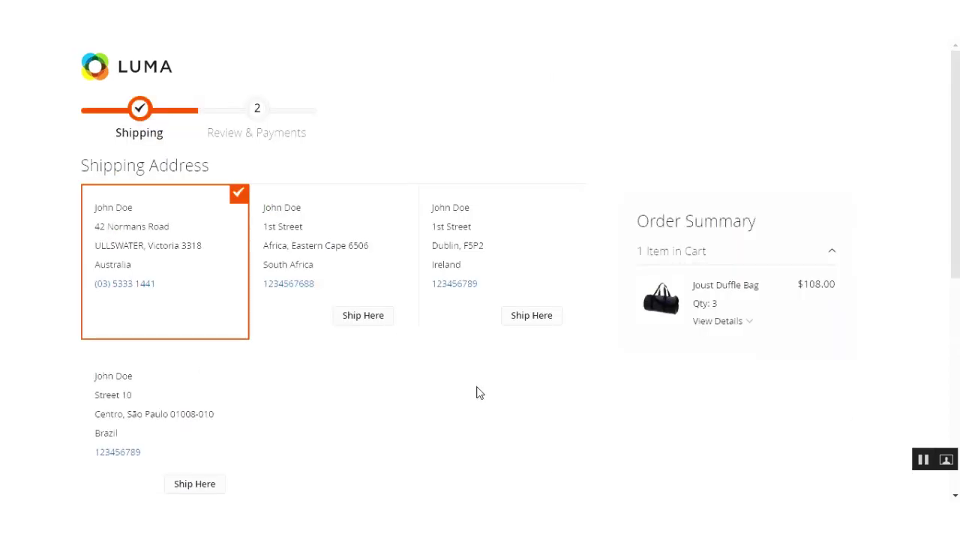
Step: Choose $15.00 Flat Rate shipping with December 6 delivery in the 4:00 PM-8:00 PM window
scroll(255, 338, down, 4)
click(91, 341)
scroll(135, 300, down, 2)
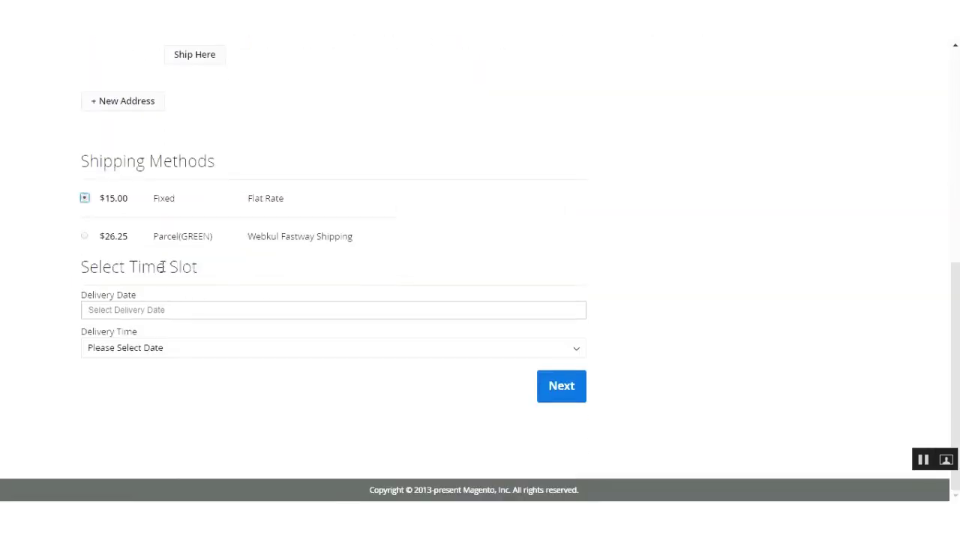
click(170, 312)
click(177, 403)
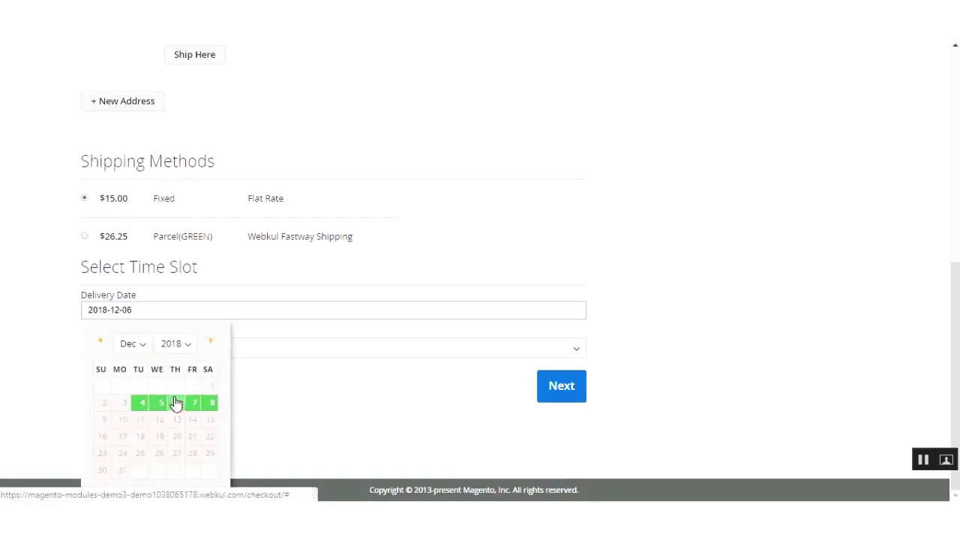
click(139, 348)
click(162, 409)
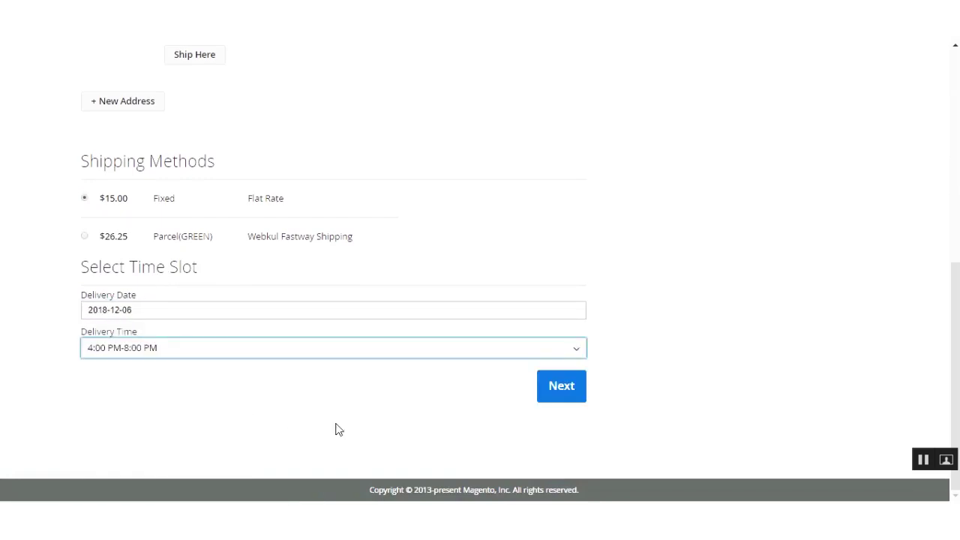
click(562, 396)
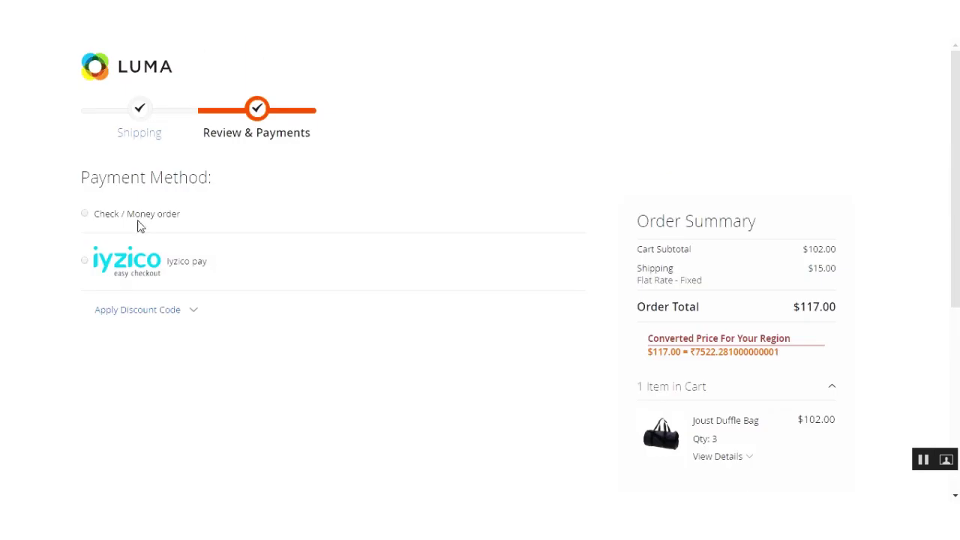
Step: Pay by check or money order, place the order, and highlight the thank-you heading
click(86, 216)
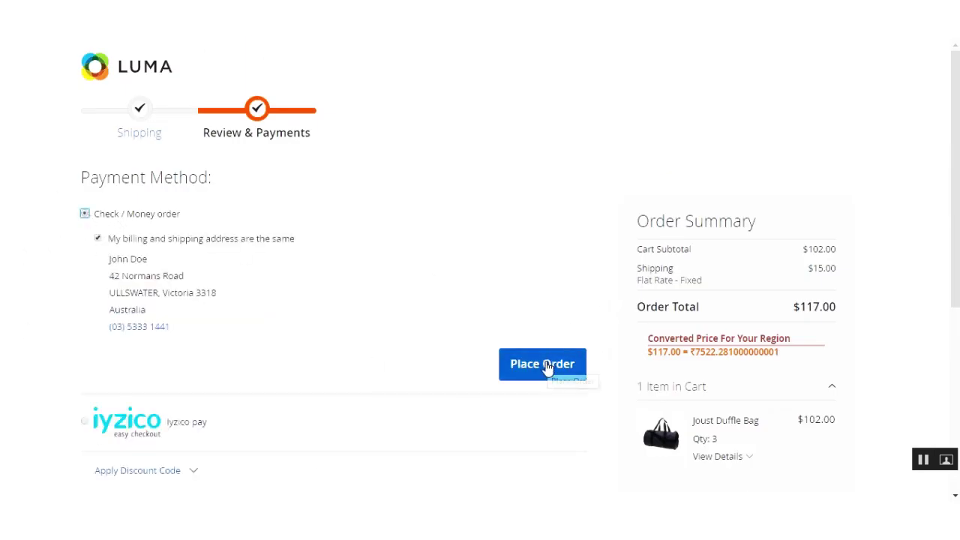
click(551, 367)
scroll(915, 454, down, 3)
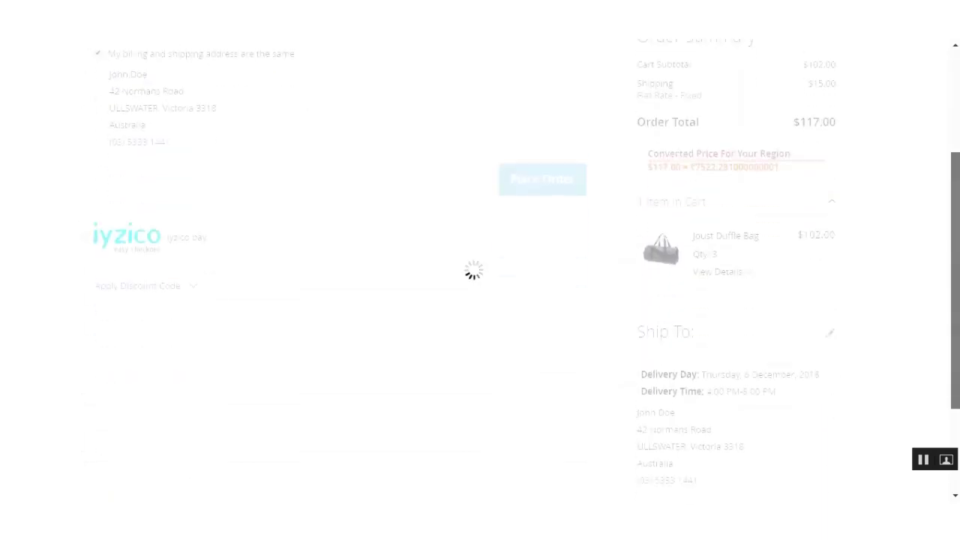
scroll(916, 454, up, 3)
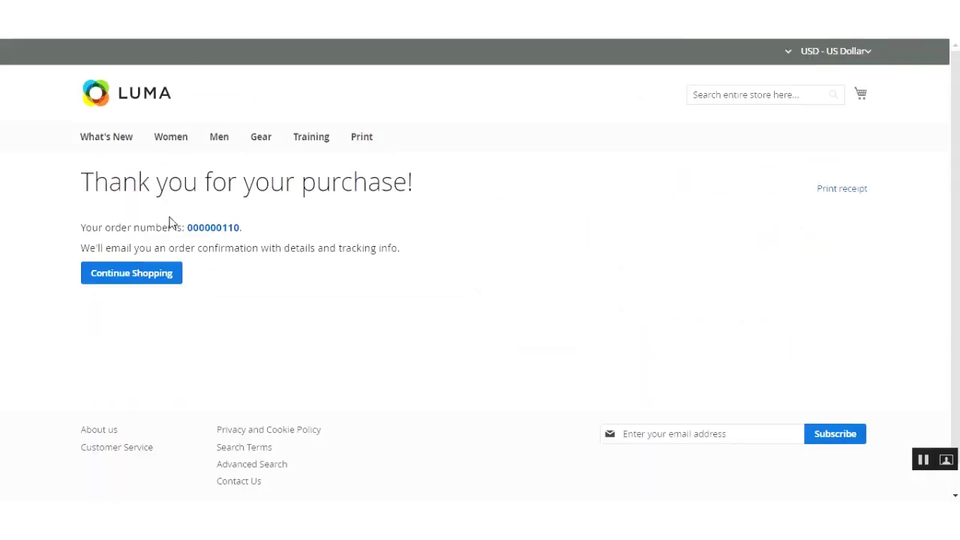
drag(75, 179, 393, 184)
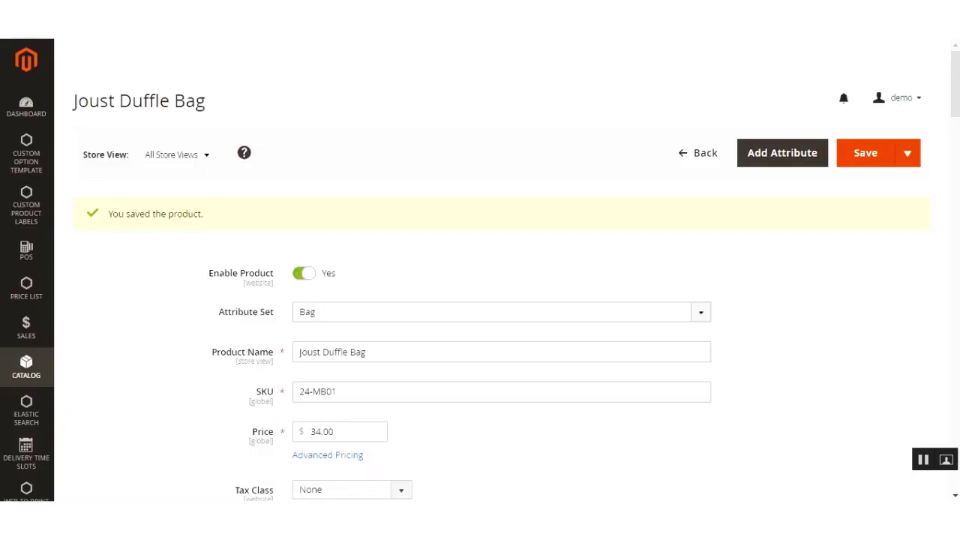
Step: Confirm the Joust Duffle Bag quantity has dropped from 3 to 0
scroll(471, 275, down, 3)
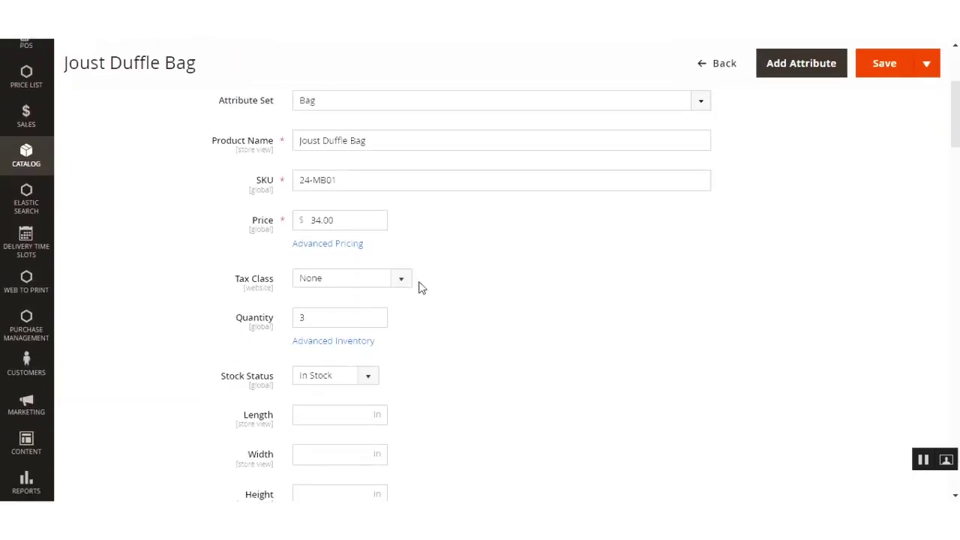
click(309, 316)
double_click(299, 317)
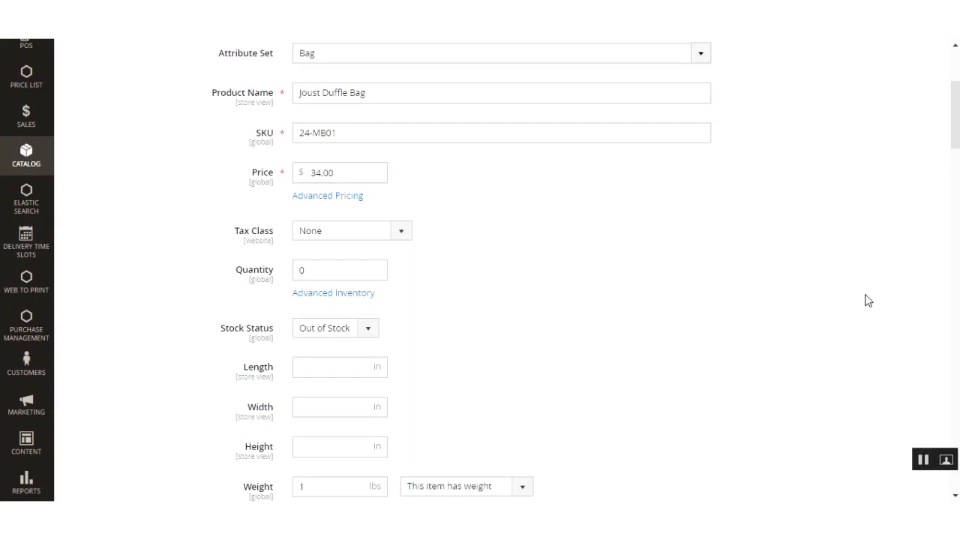
scroll(866, 300, up, 3)
scroll(865, 301, down, 3)
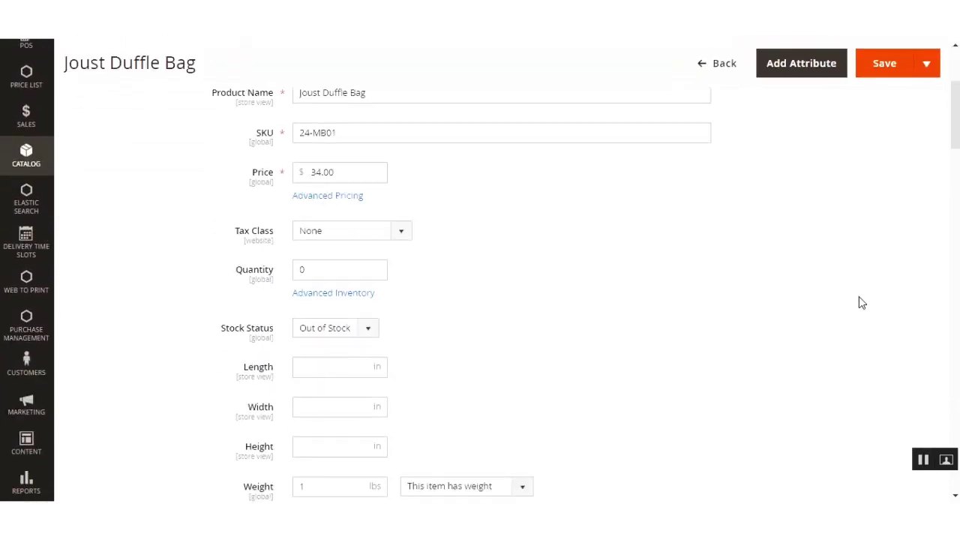
scroll(859, 304, down, 2)
scroll(855, 305, up, 2)
click(323, 271)
double_click(323, 271)
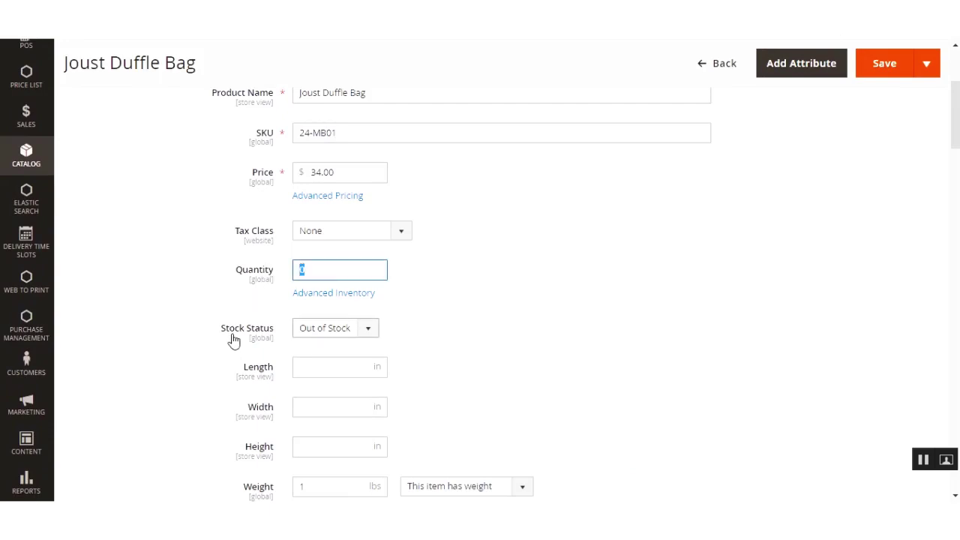
click(488, 326)
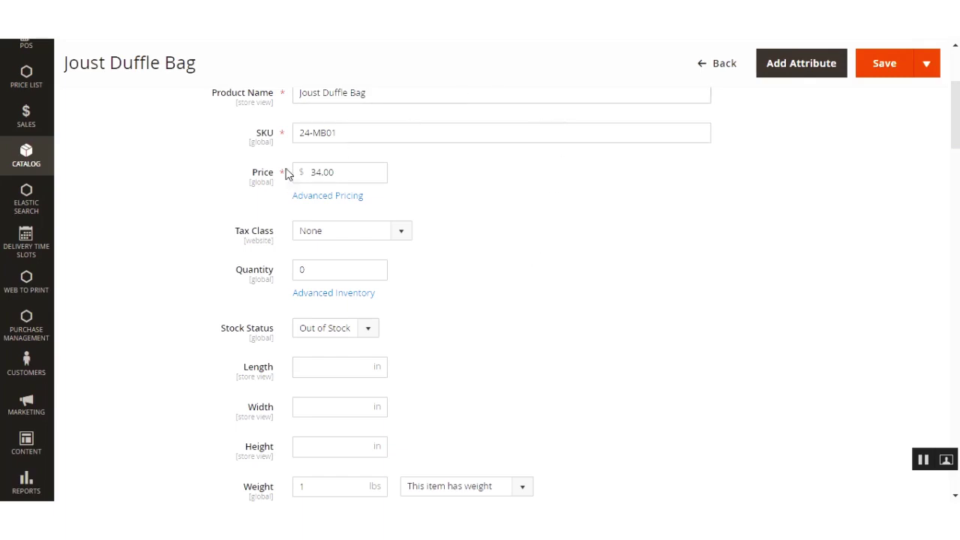
Step: Go to the Purchase Management section from the admin sidebar
scroll(60, 315, down, 4)
scroll(30, 465, up, 3)
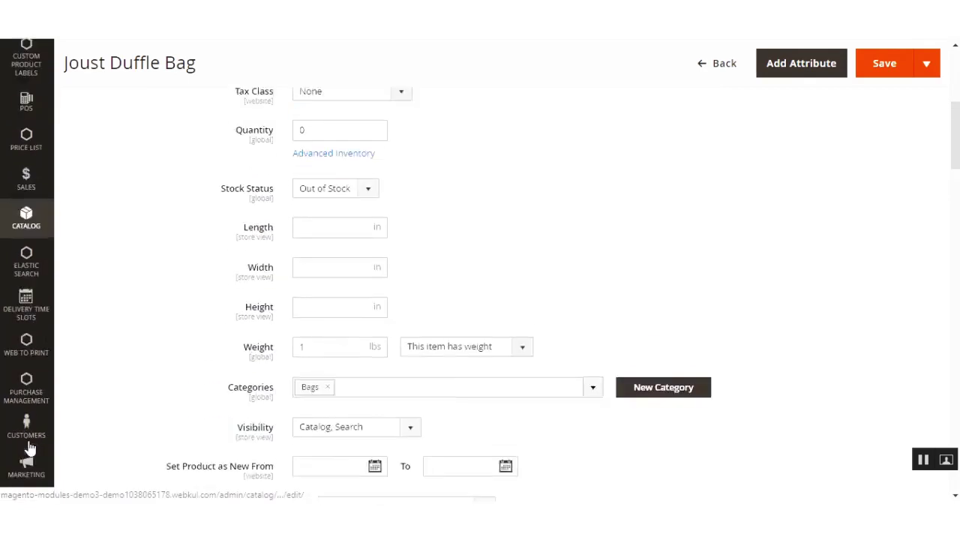
scroll(22, 375, down, 2)
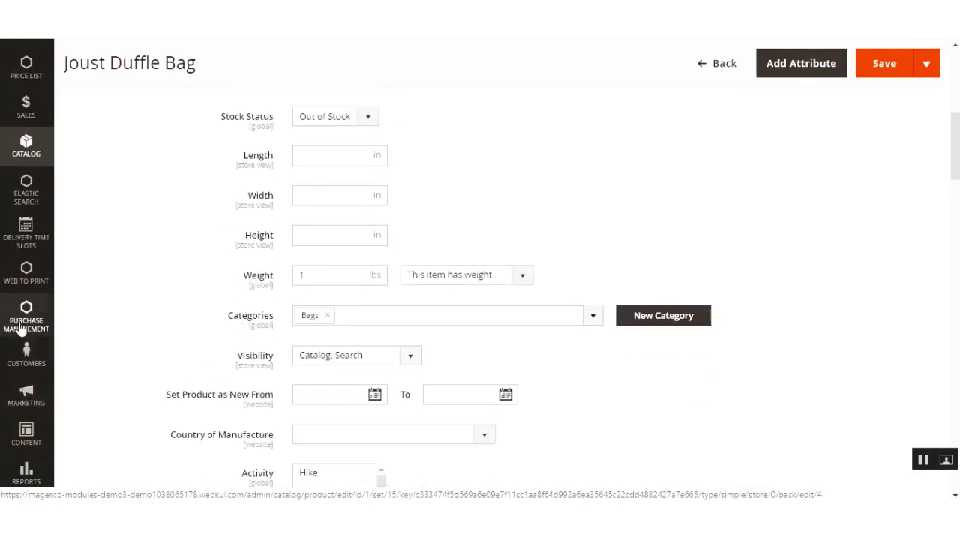
click(30, 323)
scroll(30, 322, up, 5)
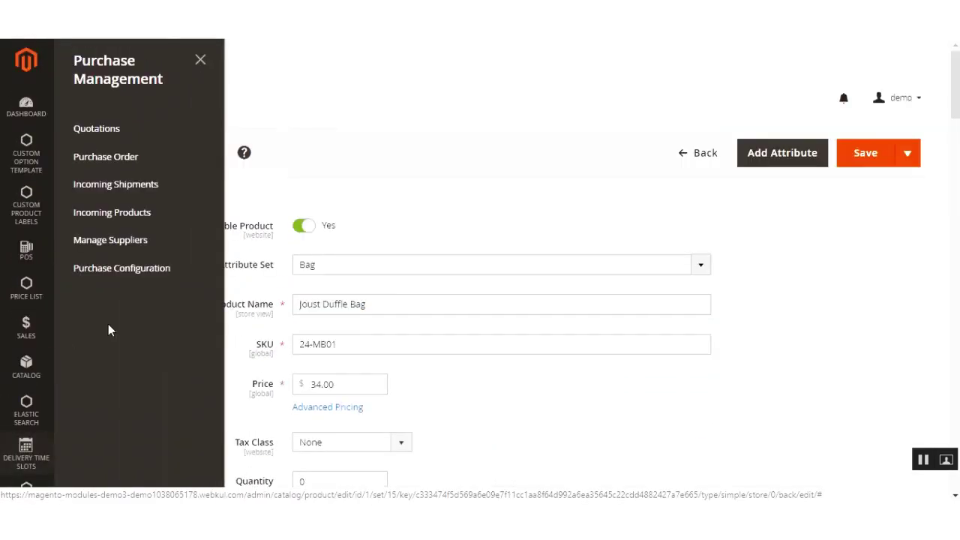
Step: Open Quotations in a new browser tab, switch to it, and reload the list
right_click(118, 134)
click(146, 142)
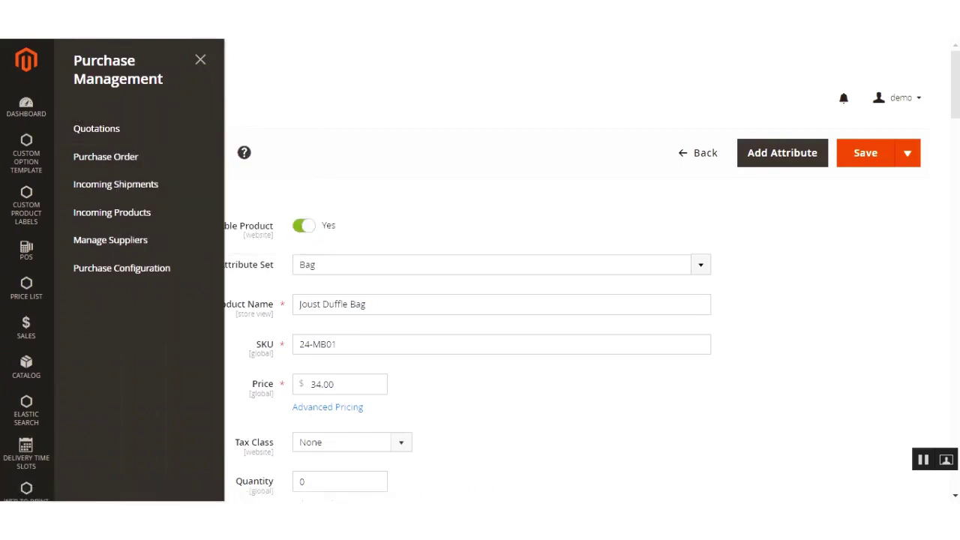
key(ctrl+Tab)
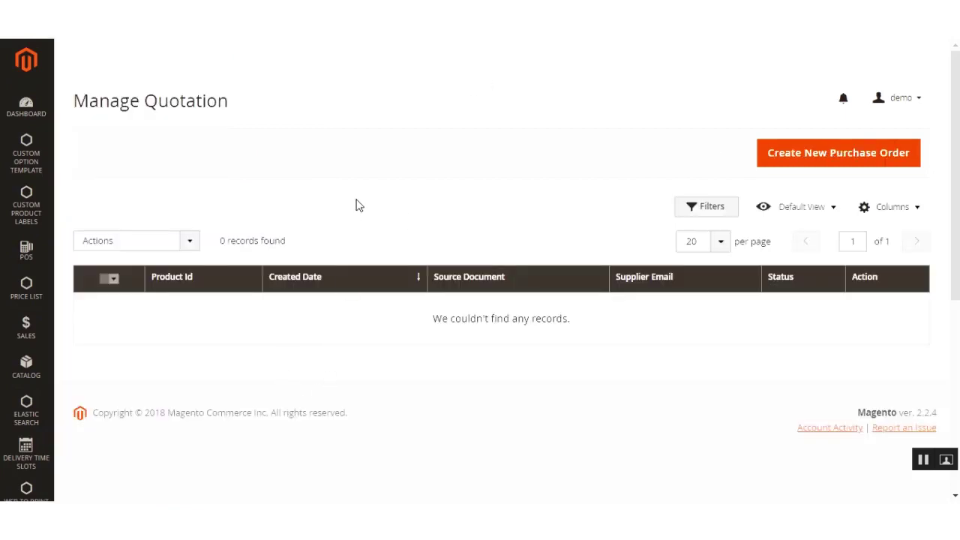
click(886, 158)
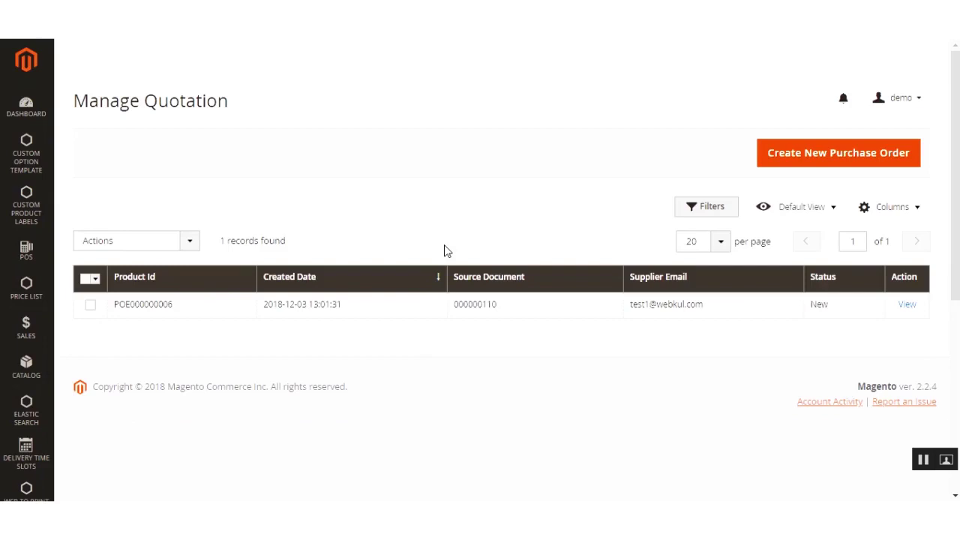
Step: Highlight quotation POE000000006's ID and creation date, then view its details
drag(114, 304, 126, 305)
drag(304, 306, 269, 307)
click(499, 311)
click(317, 353)
click(907, 306)
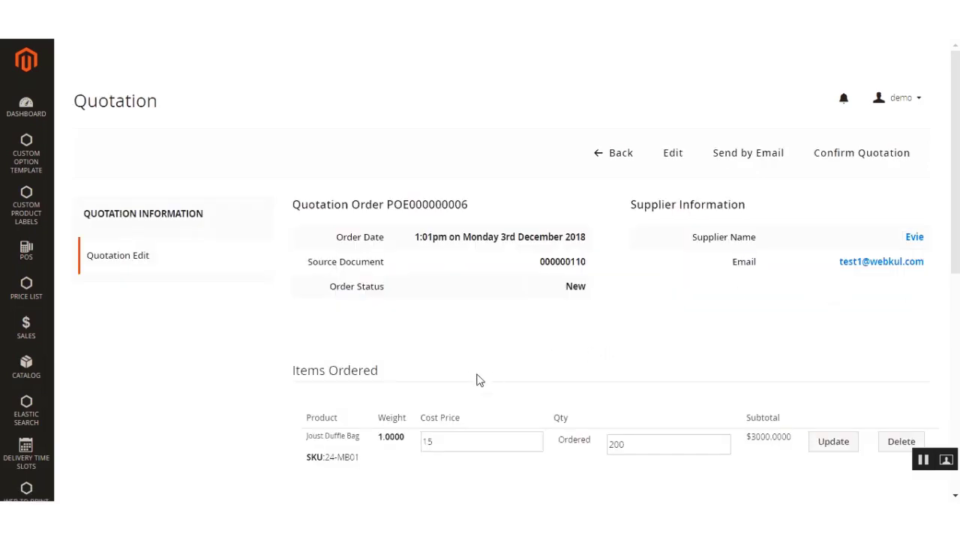
Step: Review Items Ordered: 200 Joust Duffle Bags at cost 15, subtotal $3000
scroll(475, 365, down, 3)
scroll(476, 366, up, 3)
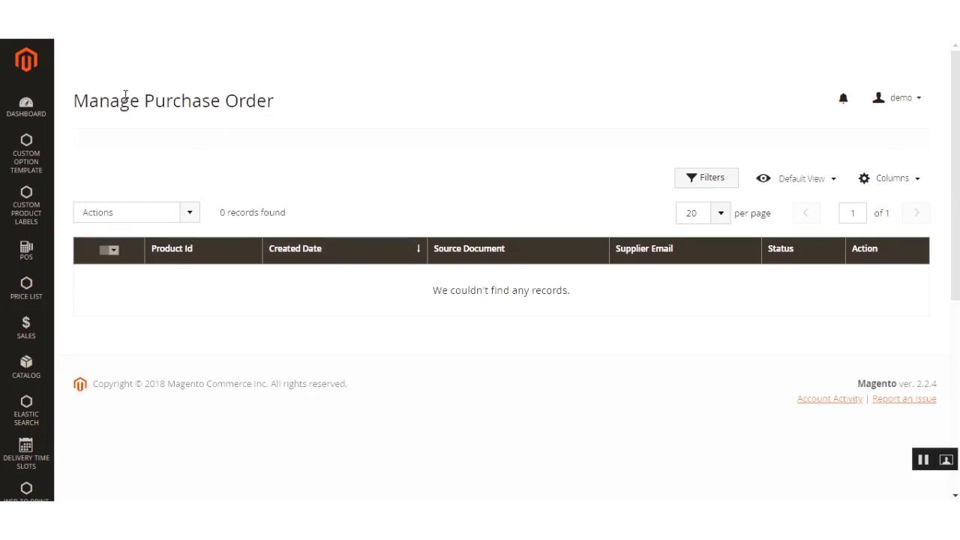
Step: Check the empty Manage Purchase Order grid, then open the Purchase Management menu
scroll(27, 446, down, 4)
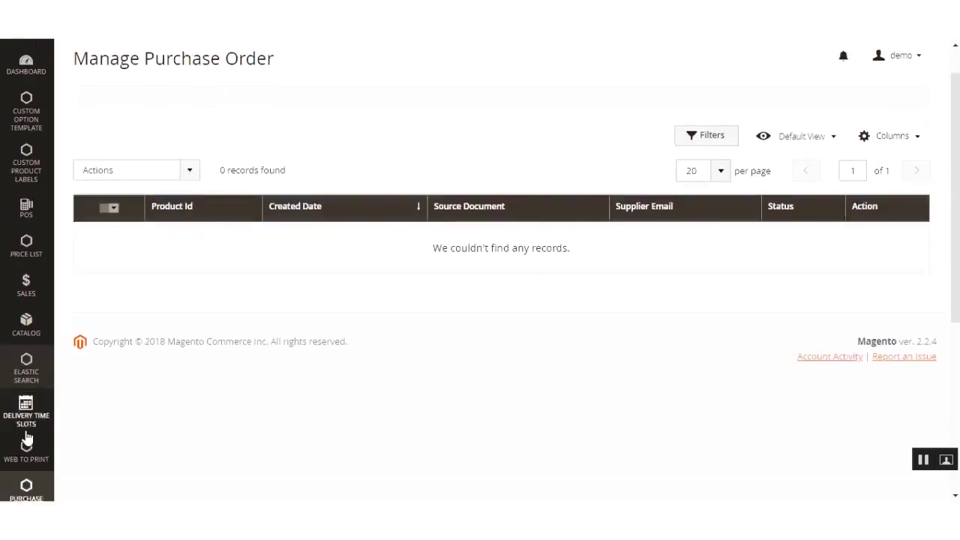
scroll(27, 347, up, 4)
click(28, 324)
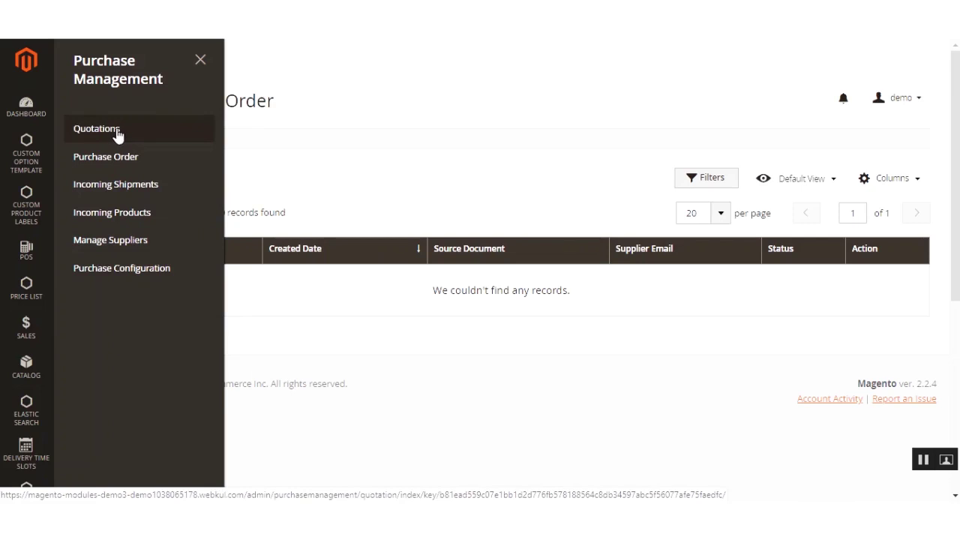
Step: Add the comment 'New data' with Notify Supplier by Email ticked, then confirm the quotation
click(515, 82)
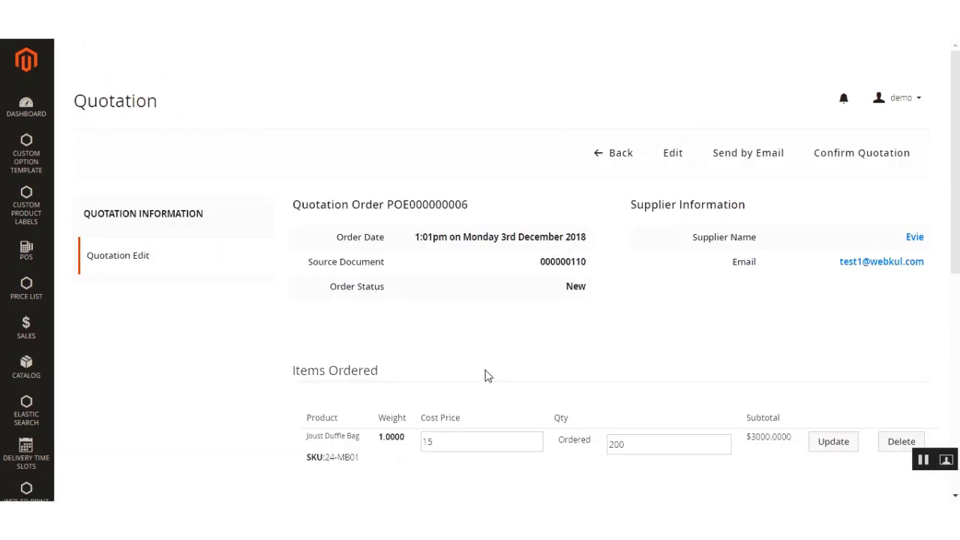
scroll(955, 187, down, 2)
scroll(954, 225, down, 2)
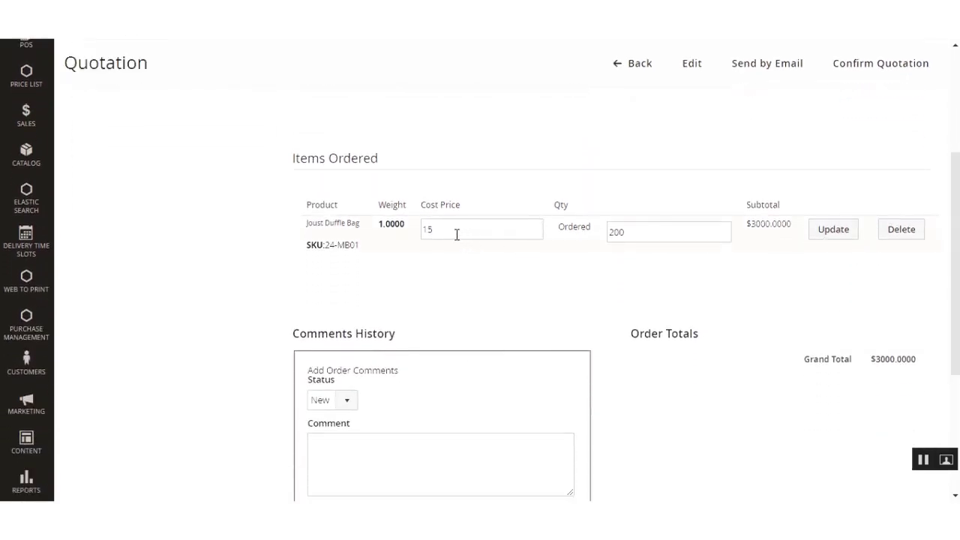
scroll(525, 300, down, 4)
click(345, 235)
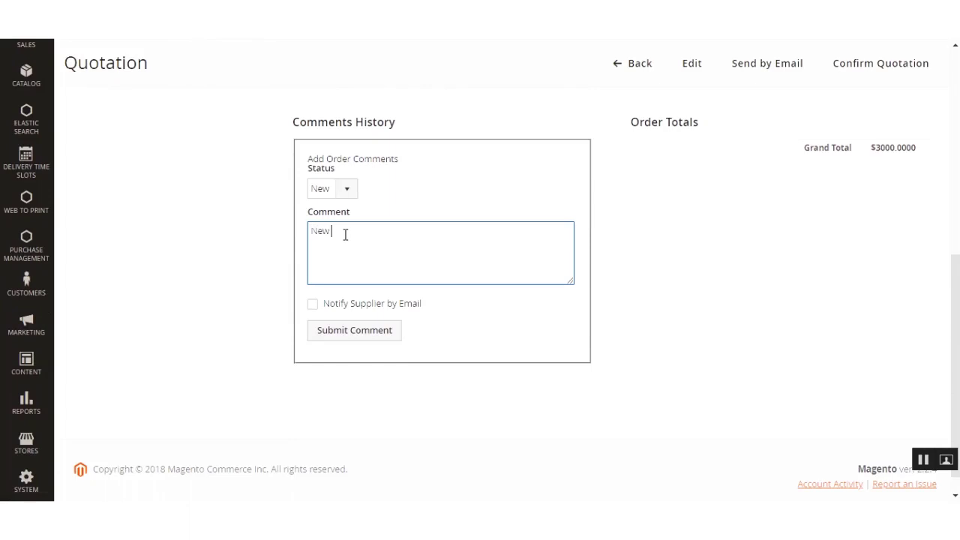
click(314, 306)
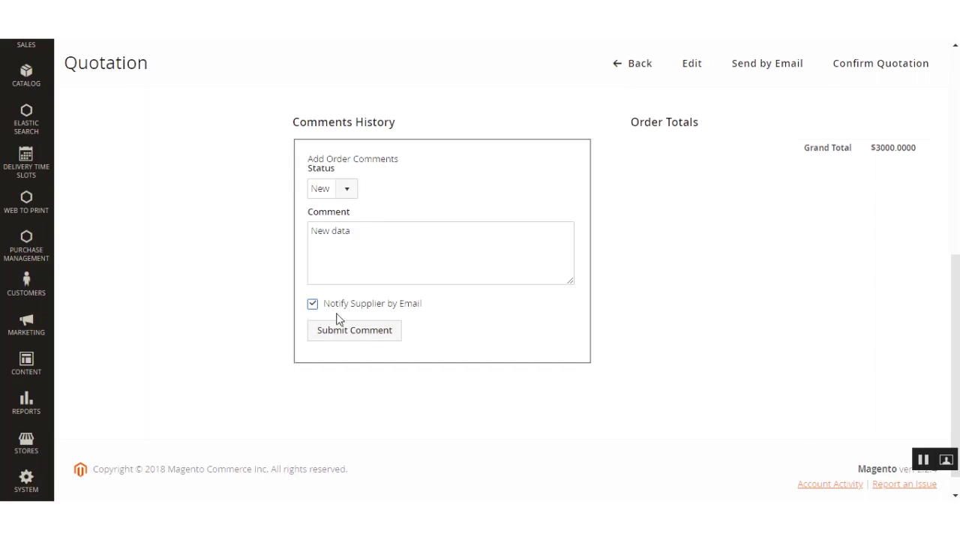
scroll(354, 375, up, 1)
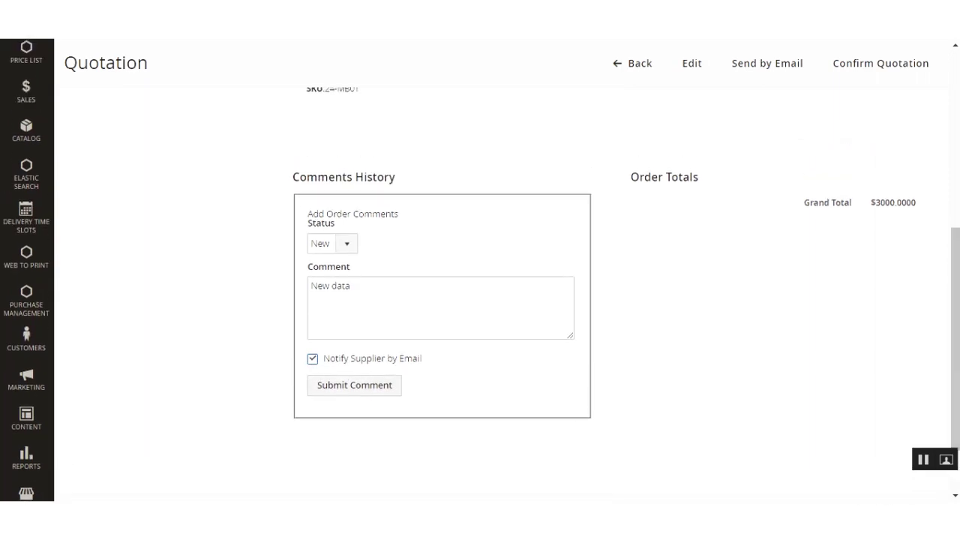
drag(339, 390, 353, 394)
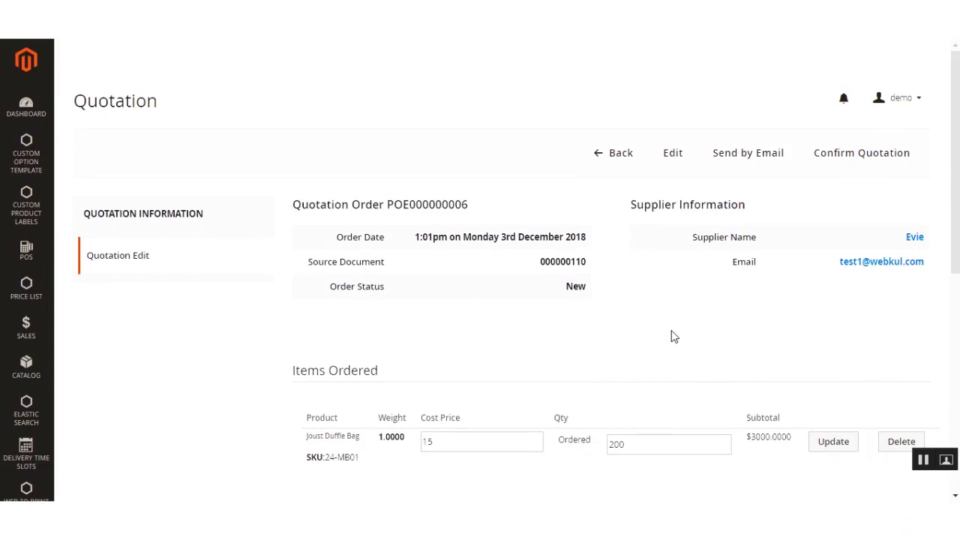
click(859, 159)
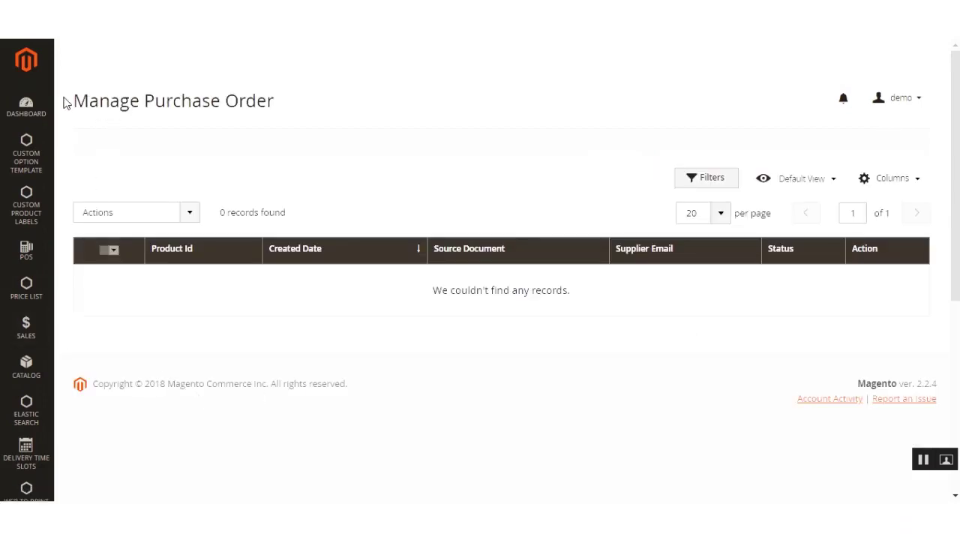
Step: Review the confirmed purchase order's title and success message, then begin a comment on it
drag(106, 102, 266, 102)
click(777, 146)
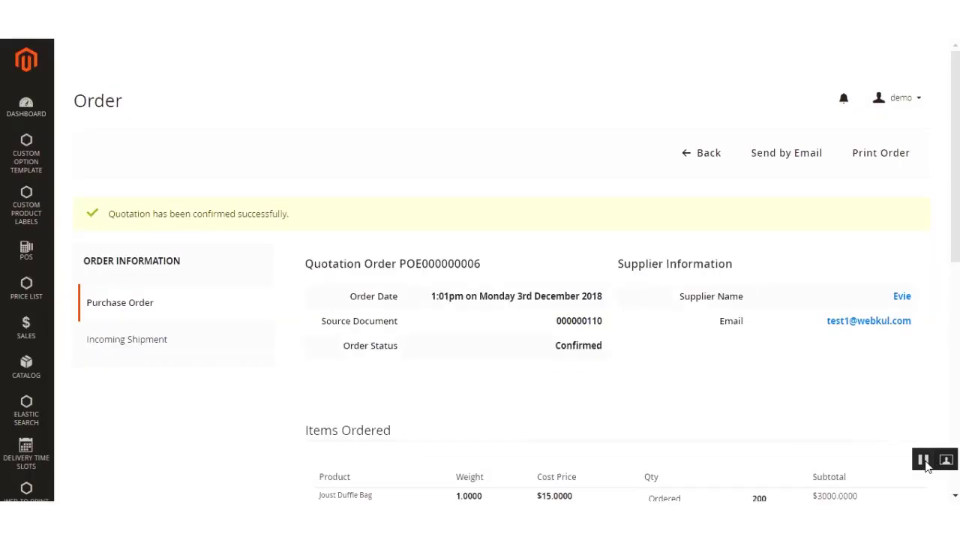
drag(154, 214, 337, 218)
click(338, 222)
drag(956, 163, 955, 208)
scroll(909, 146, up, 1)
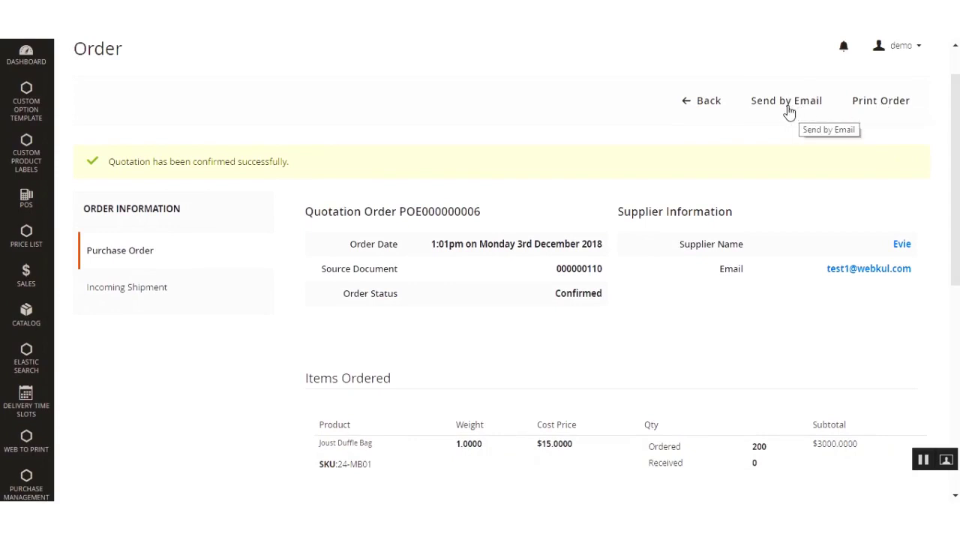
drag(955, 180, 955, 362)
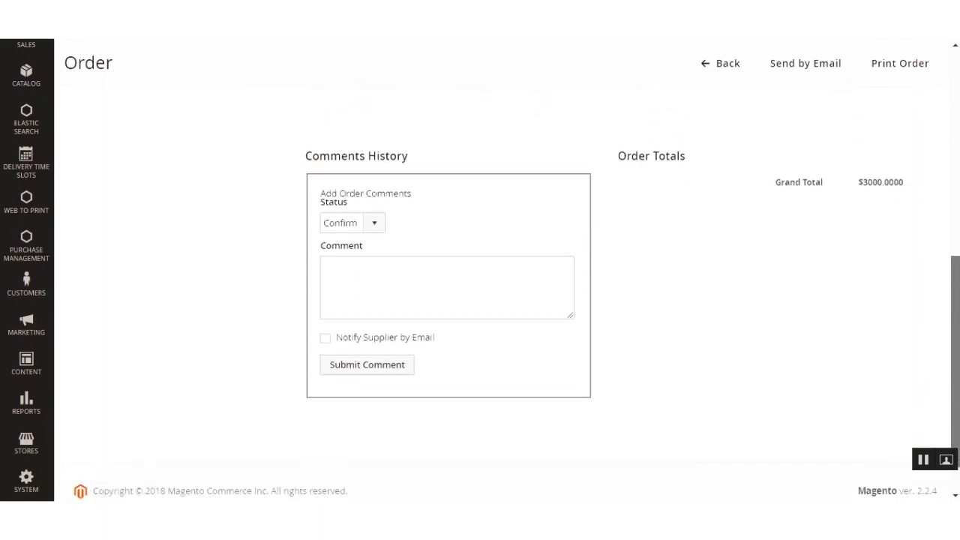
click(364, 271)
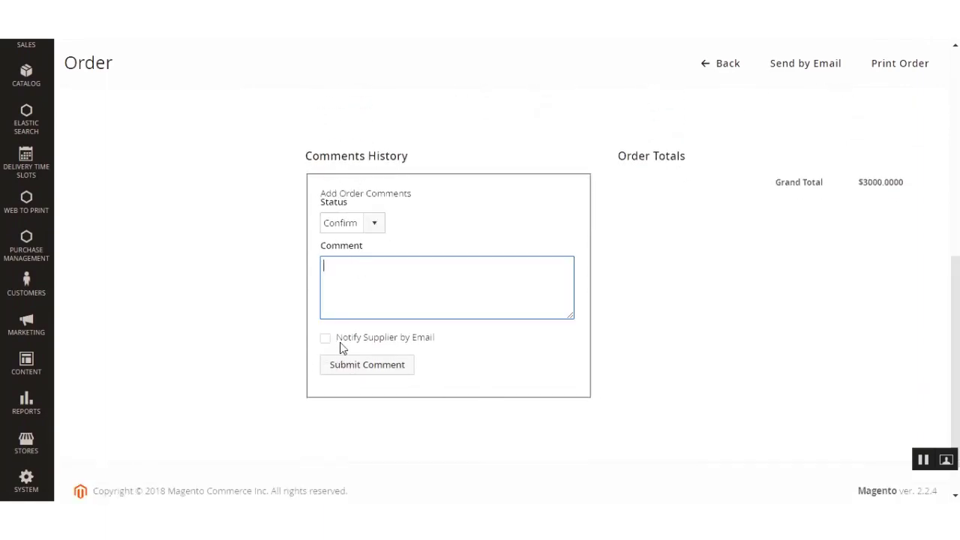
click(375, 378)
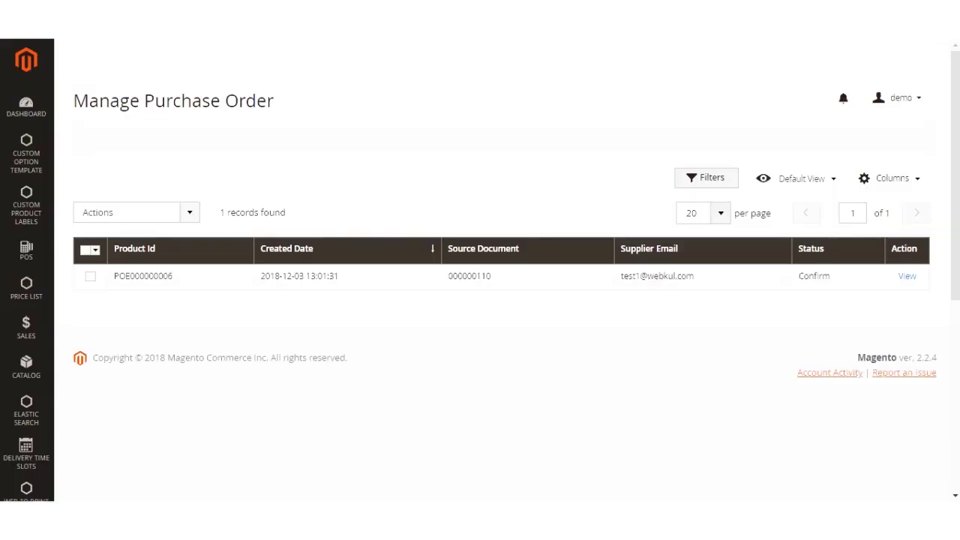
Step: Check the bulk Actions list, then open purchase order POE000000006's detail page
drag(112, 276, 175, 276)
drag(75, 105, 285, 105)
click(291, 107)
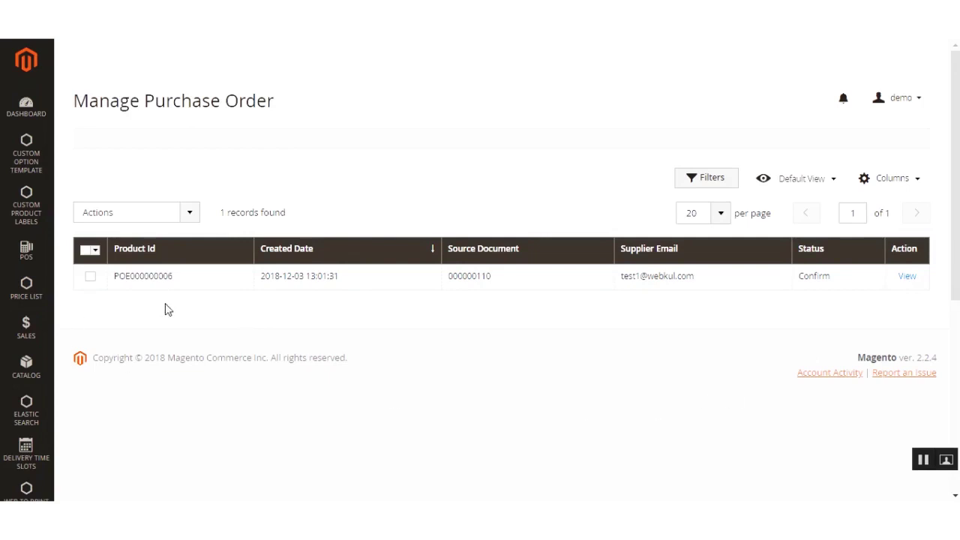
click(187, 215)
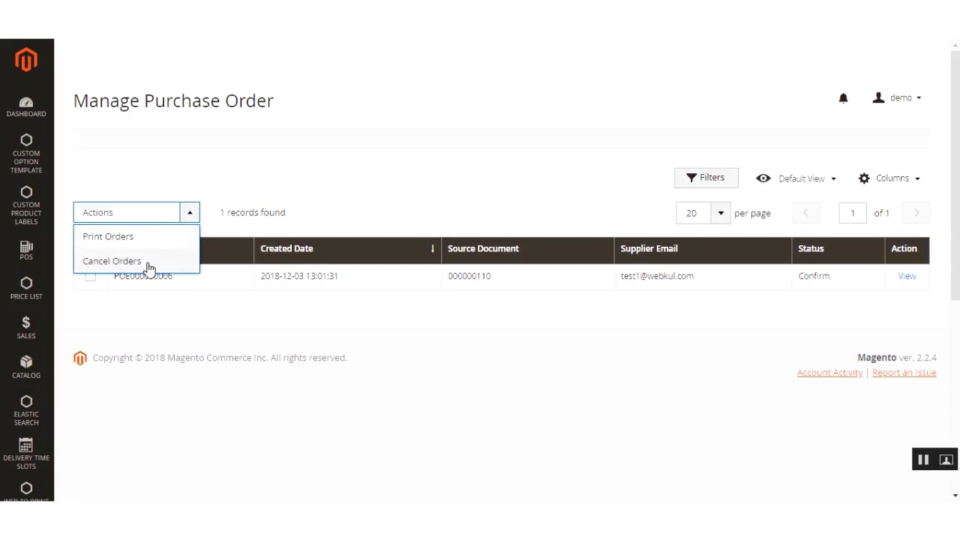
click(554, 339)
click(920, 278)
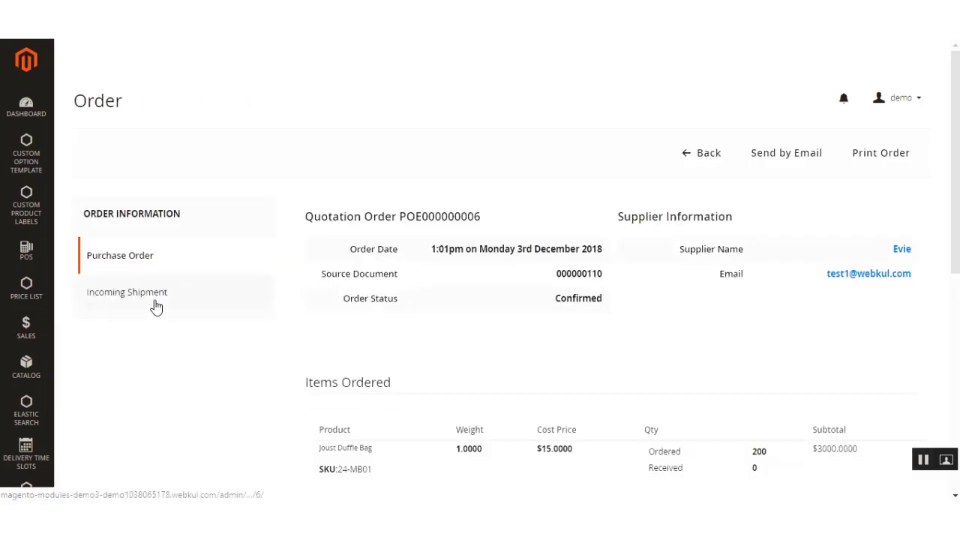
Step: Open incoming shipment IN/000005 from the purchase order's Incoming Shipment tab in a new tab
scroll(156, 311, down, 1)
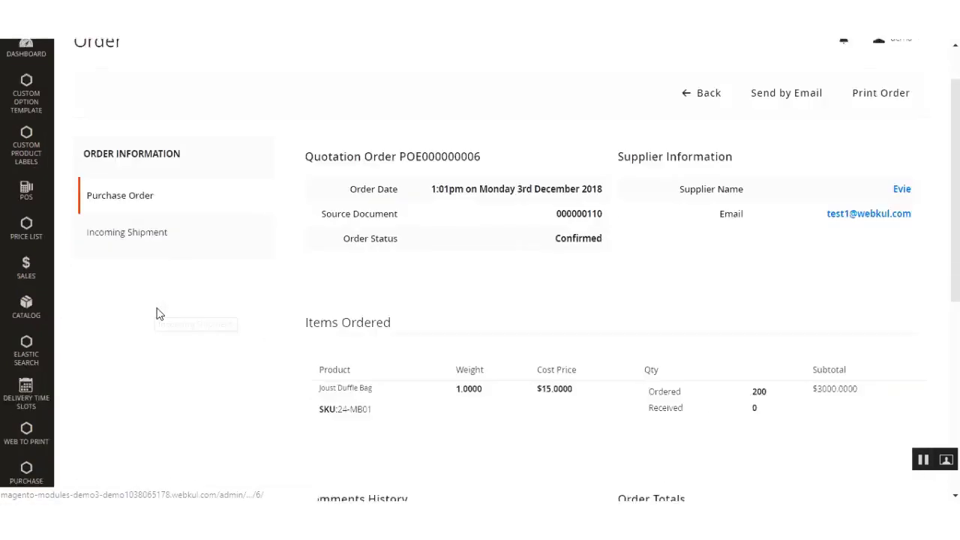
click(167, 222)
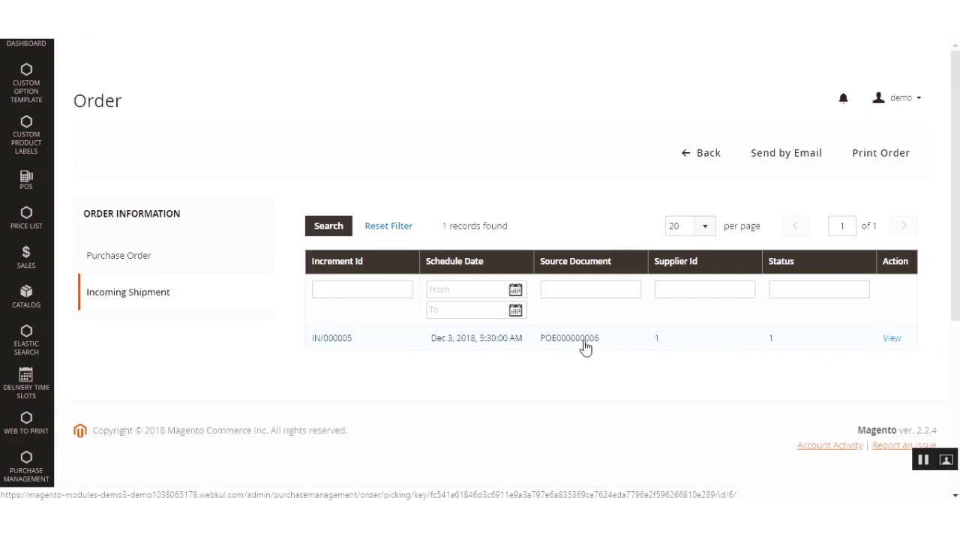
right_click(897, 342)
click(901, 355)
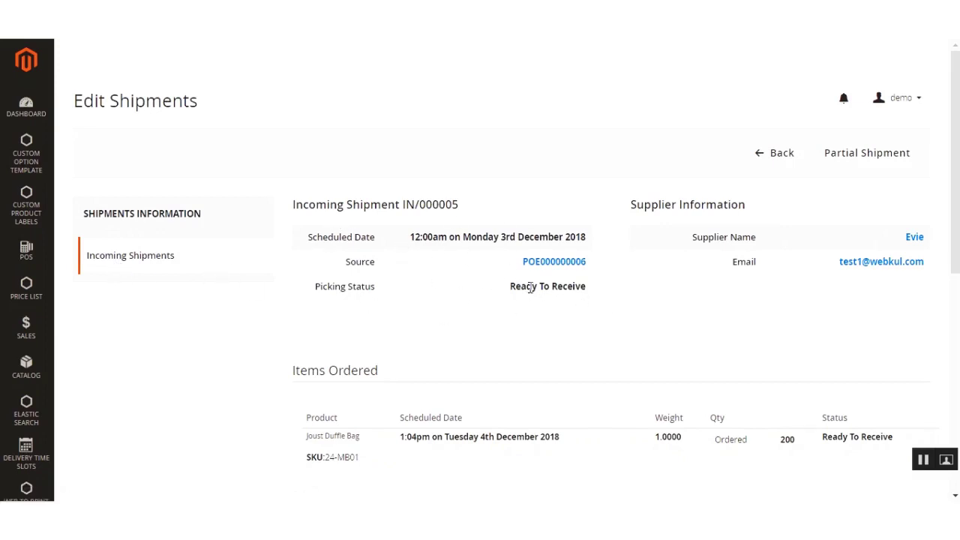
Step: Submit a comment to the shipment's Comments History with Notify Supplier by Email ticked
scroll(529, 287, down, 5)
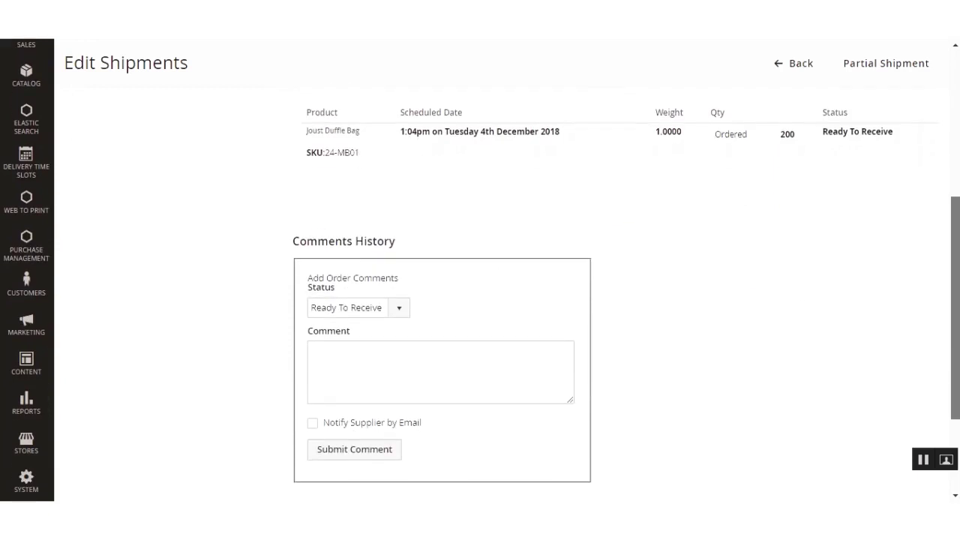
scroll(468, 293, down, 1)
click(333, 323)
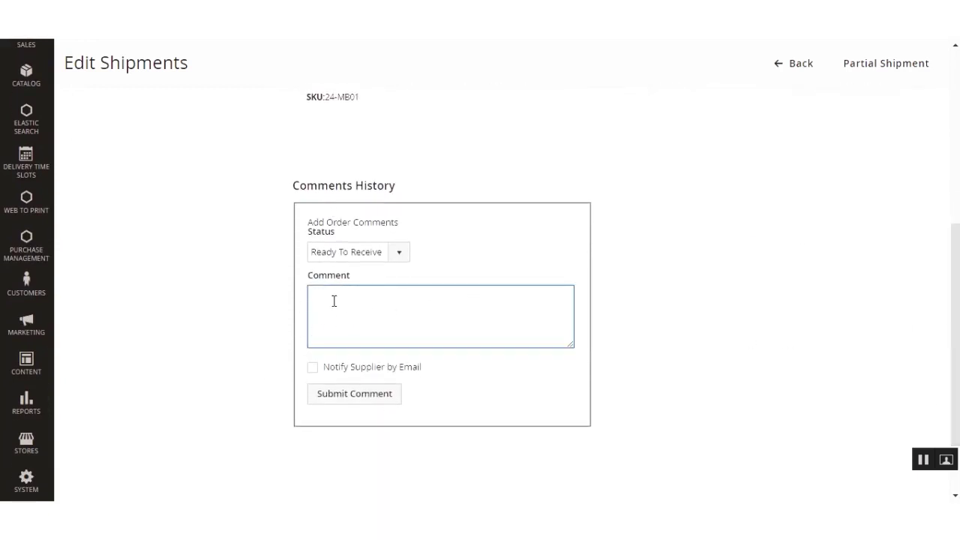
click(313, 367)
click(357, 394)
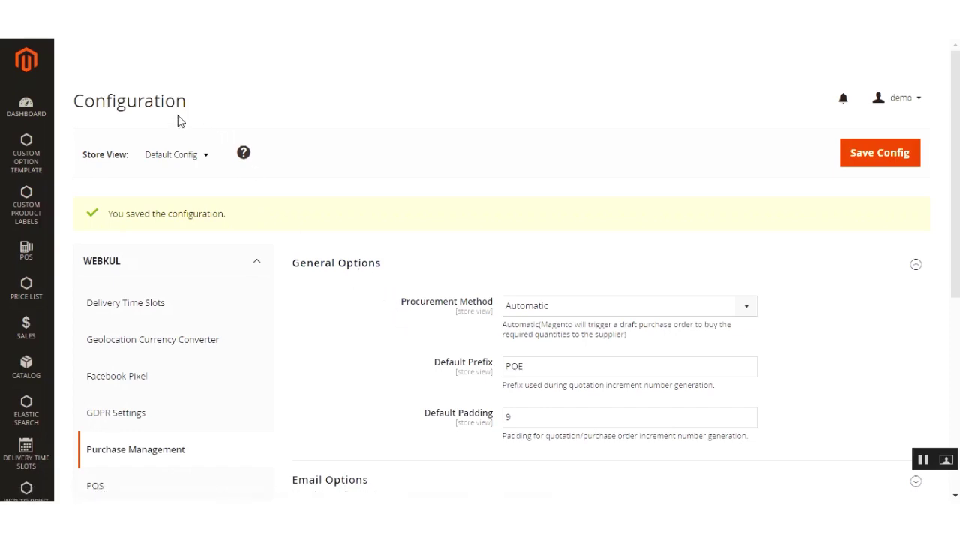
Step: Set Purchase Management's Procurement Method to Manual and save the config
double_click(135, 98)
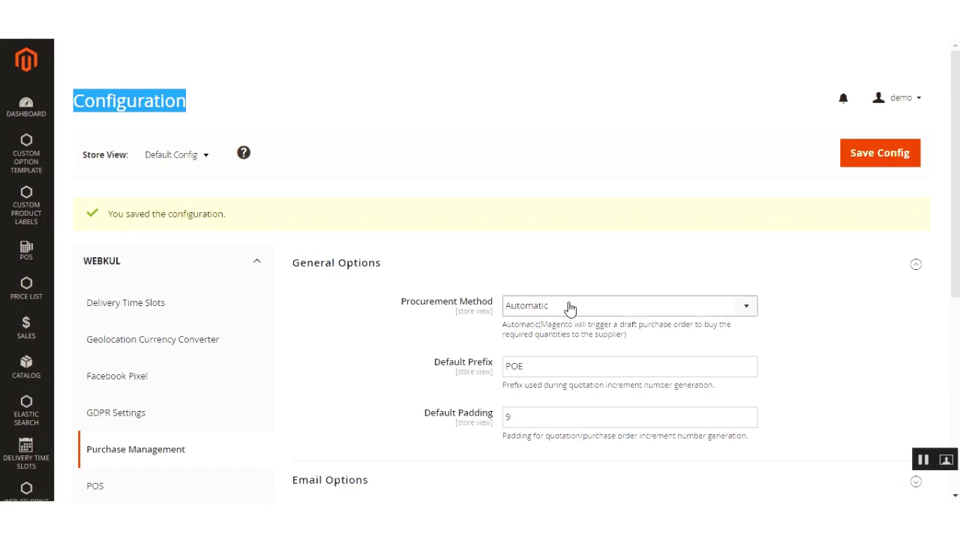
click(626, 315)
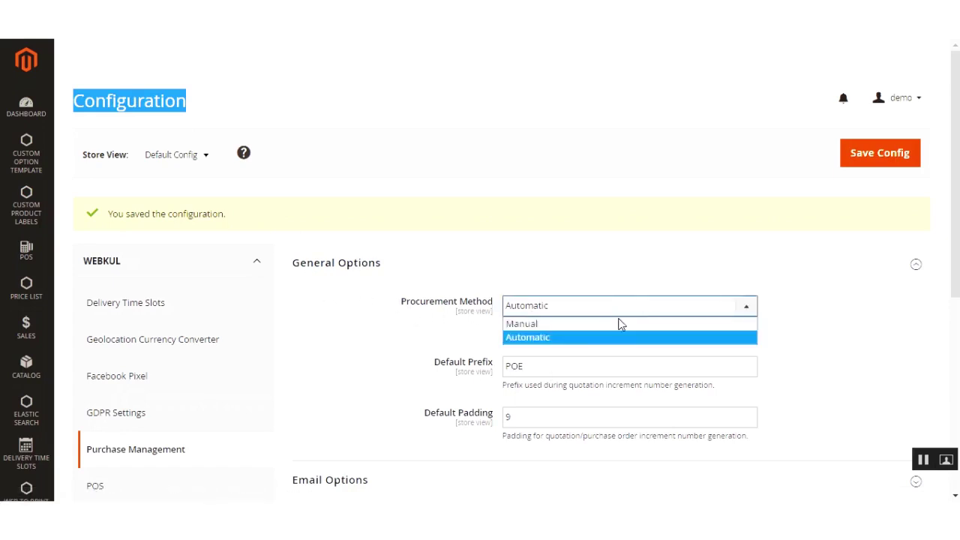
click(601, 321)
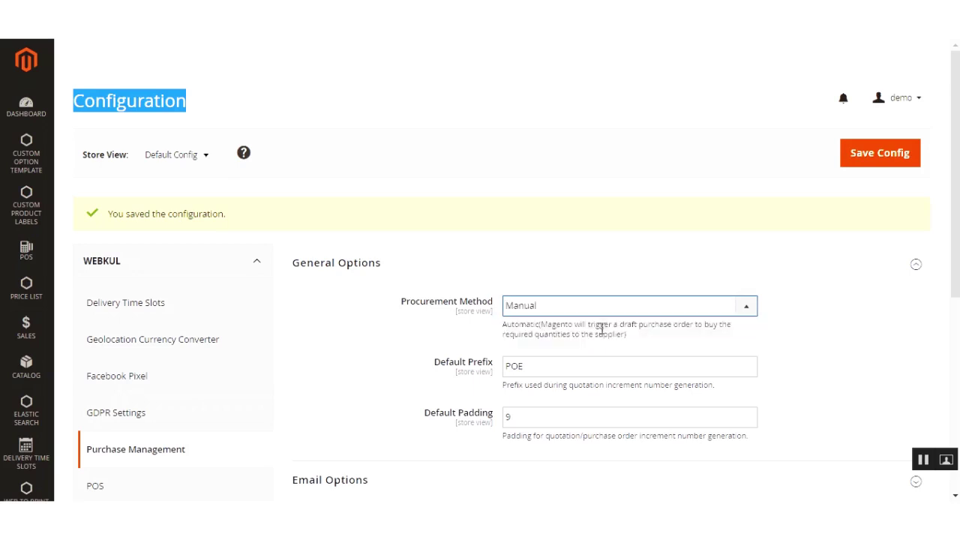
click(866, 165)
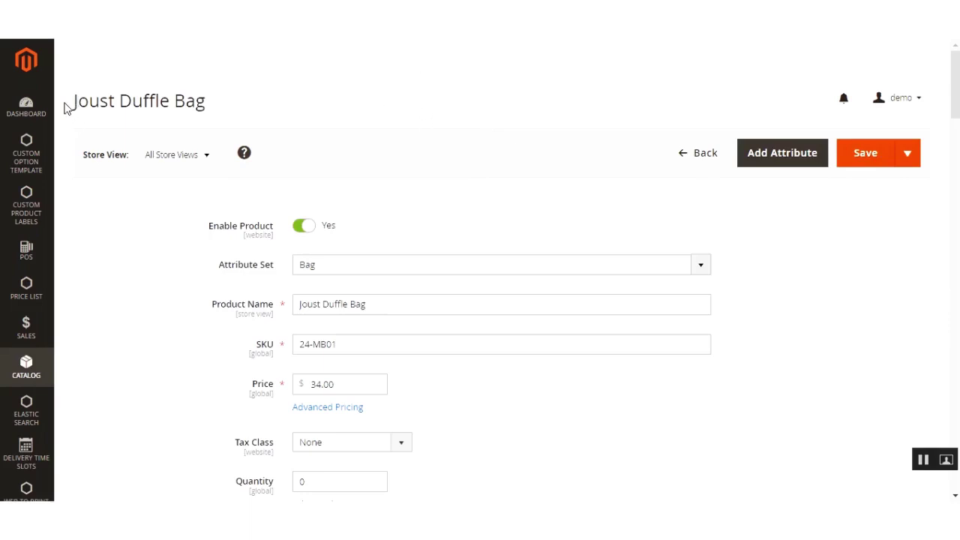
Step: Change the Joust Duffle Bag quantity from 0 to 2 and set Stock Status to In Stock
scroll(466, 401, down, 2)
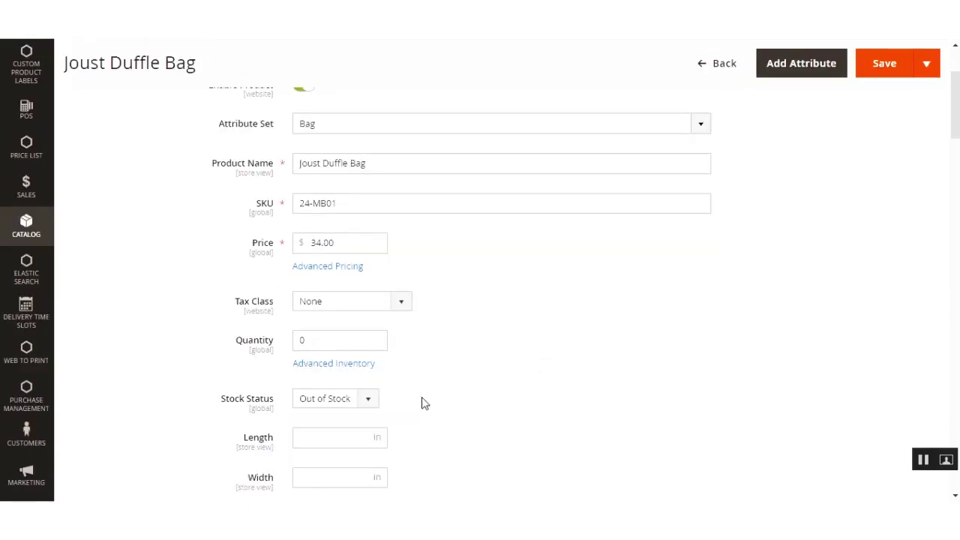
click(311, 340)
double_click(301, 341)
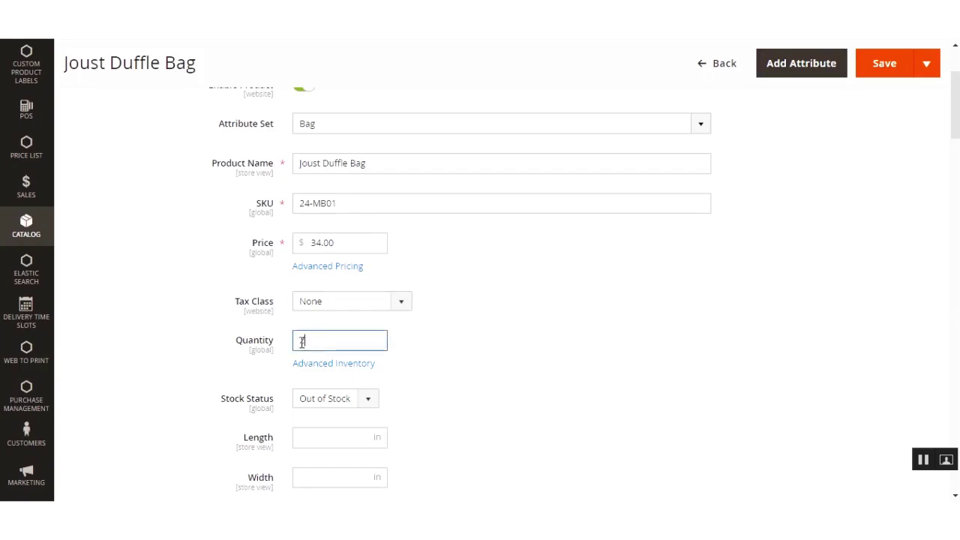
text(2)
click(368, 399)
click(351, 415)
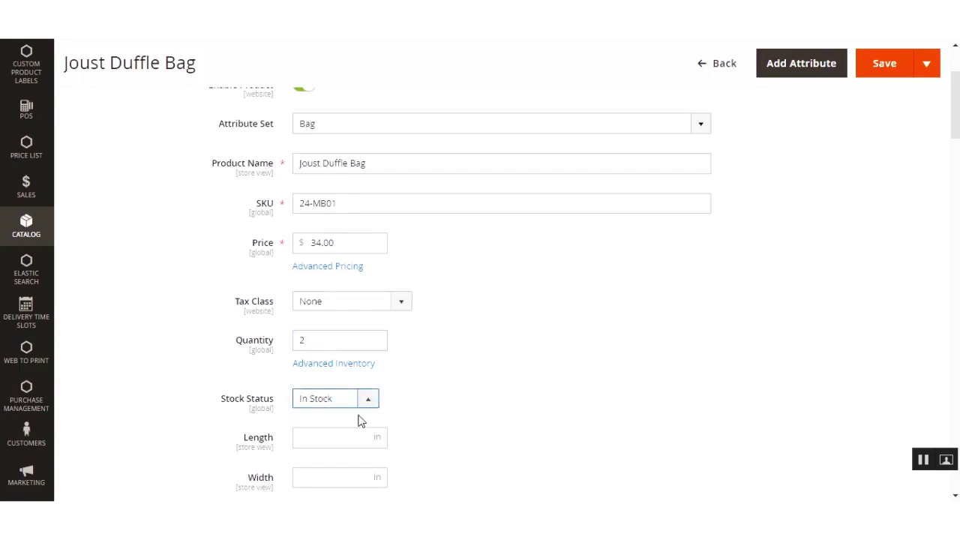
Step: Review the Suppliers section and save the product
drag(955, 131, 946, 373)
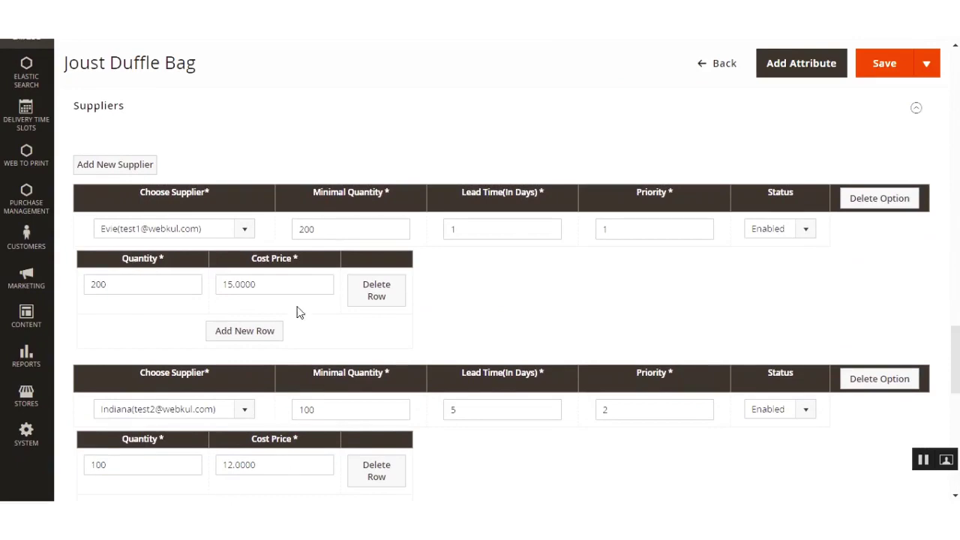
scroll(508, 385, down, 5)
scroll(368, 338, up, 4)
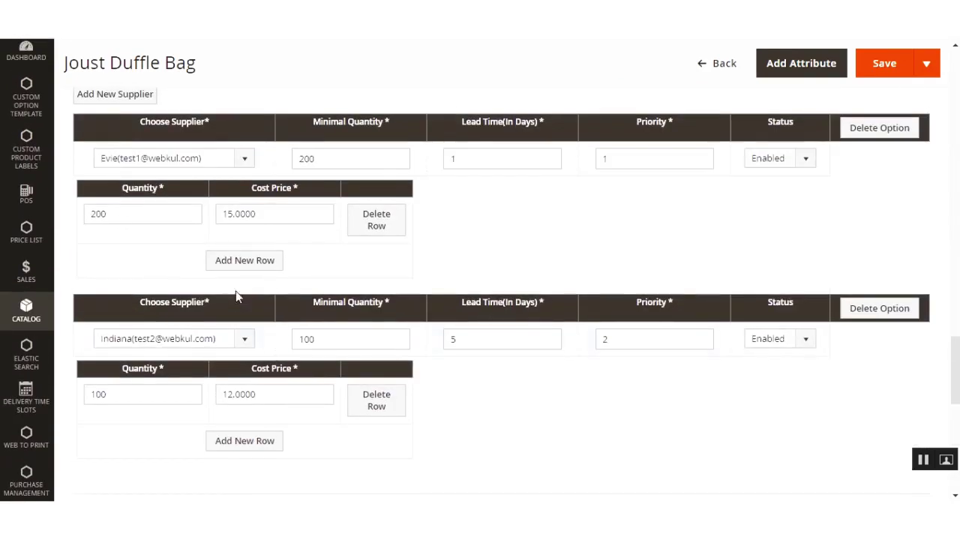
scroll(194, 310, up, 1)
scroll(194, 310, up, 2)
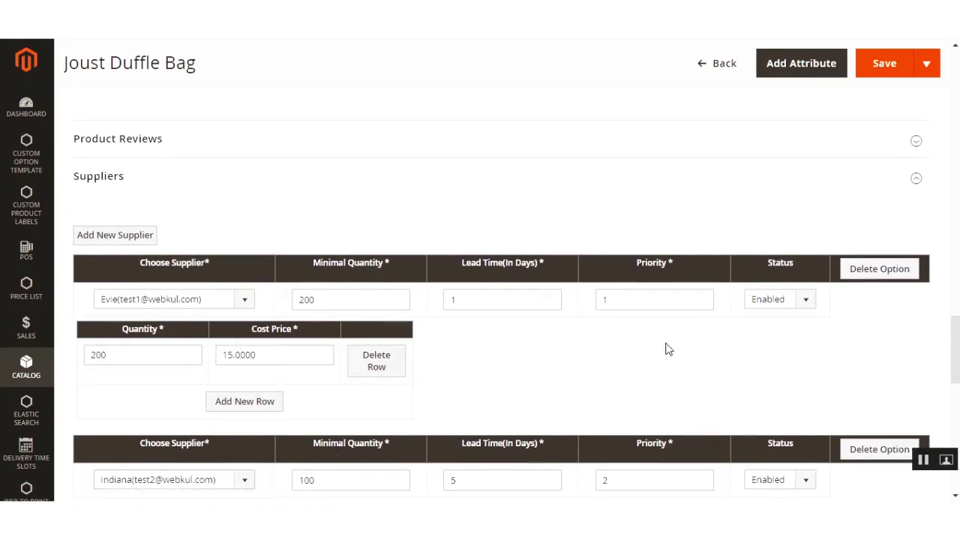
scroll(668, 349, up, 10)
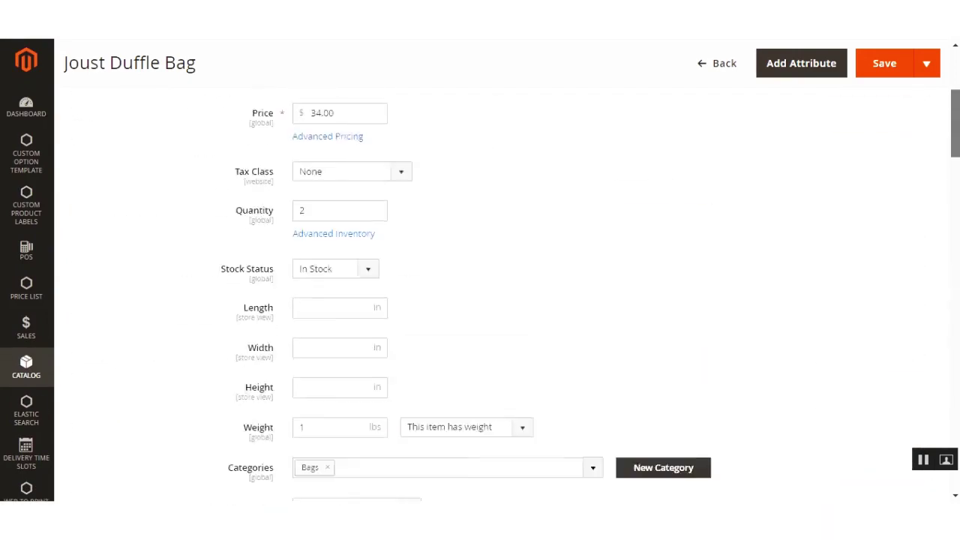
scroll(870, 95, up, 3)
click(871, 67)
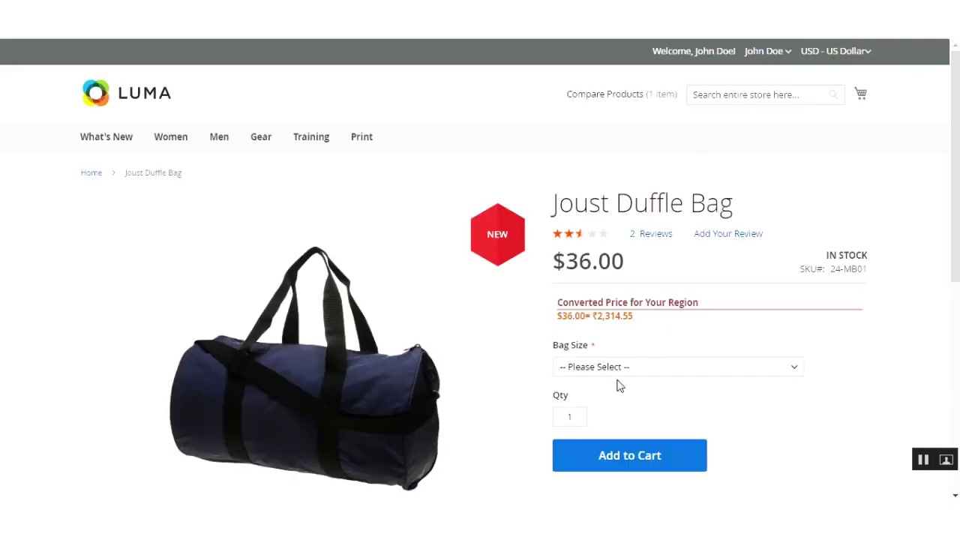
Step: Add two Joust Duffle Bags in size 22 – 27 inch hip-line to the cart
click(635, 369)
click(593, 435)
double_click(578, 417)
click(612, 457)
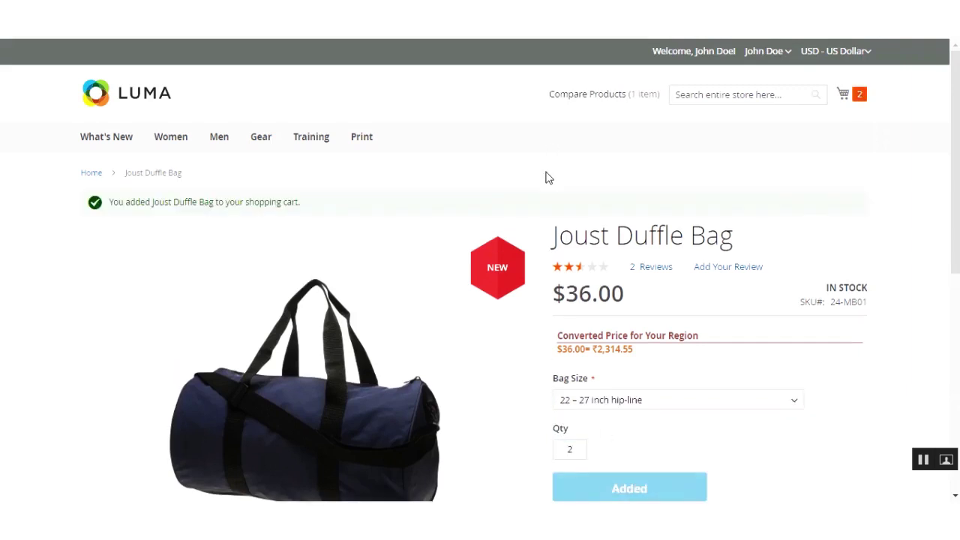
Step: Check out with $10.00 flat-rate shipping, delivery on 2018-12-07 in the 4:00 PM-8:00 PM slot
click(859, 97)
click(747, 187)
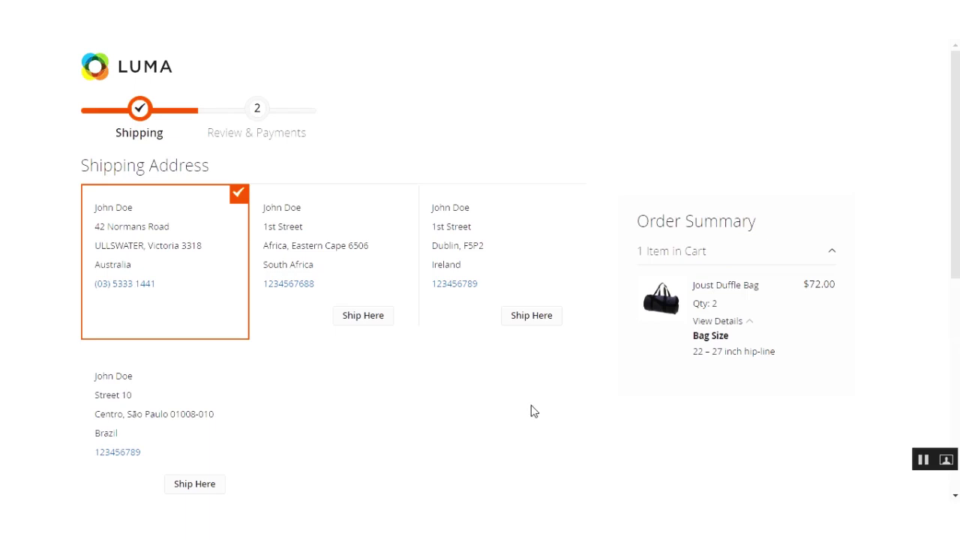
scroll(450, 406, down, 4)
click(85, 346)
scroll(142, 360, down, 3)
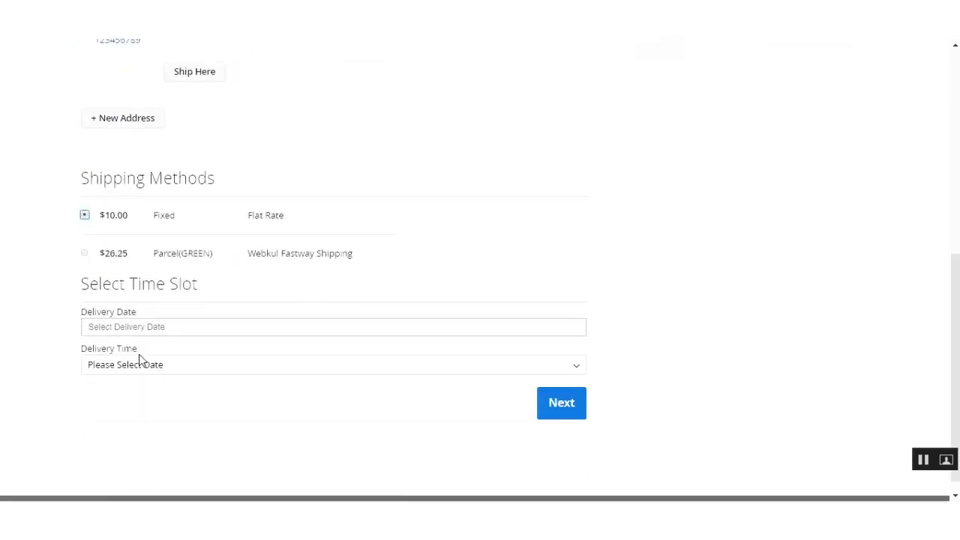
click(126, 311)
click(178, 409)
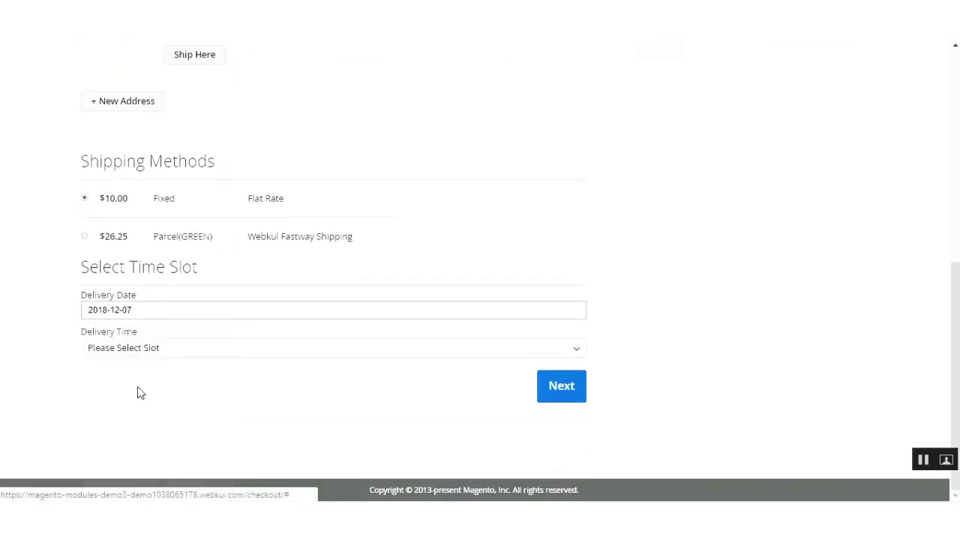
click(133, 345)
click(132, 406)
click(559, 396)
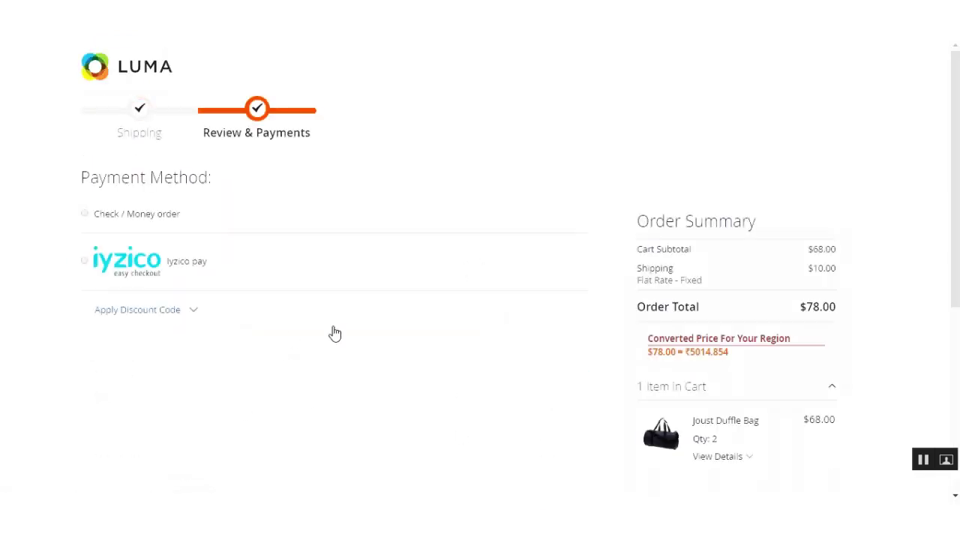
Step: Pay by check/money order and place the order
click(85, 217)
click(548, 364)
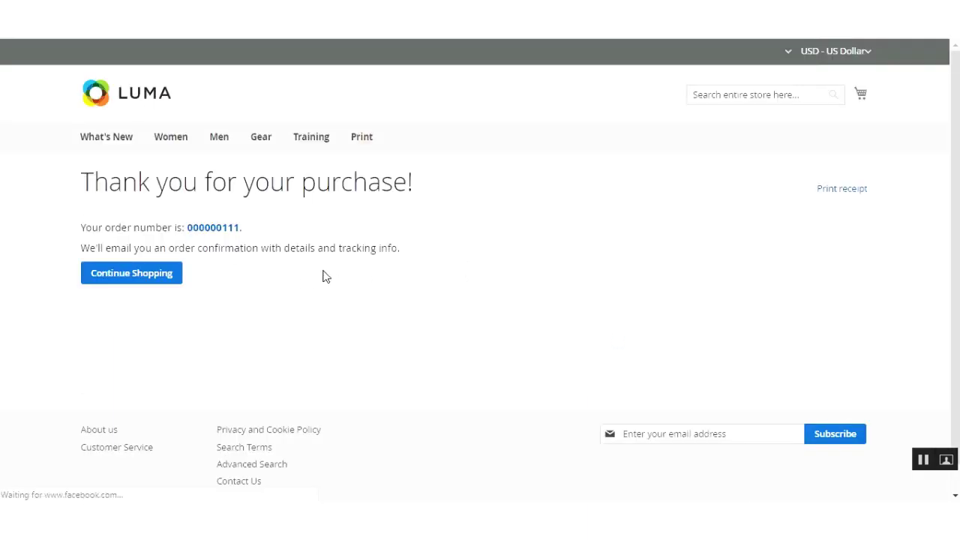
drag(109, 182, 414, 183)
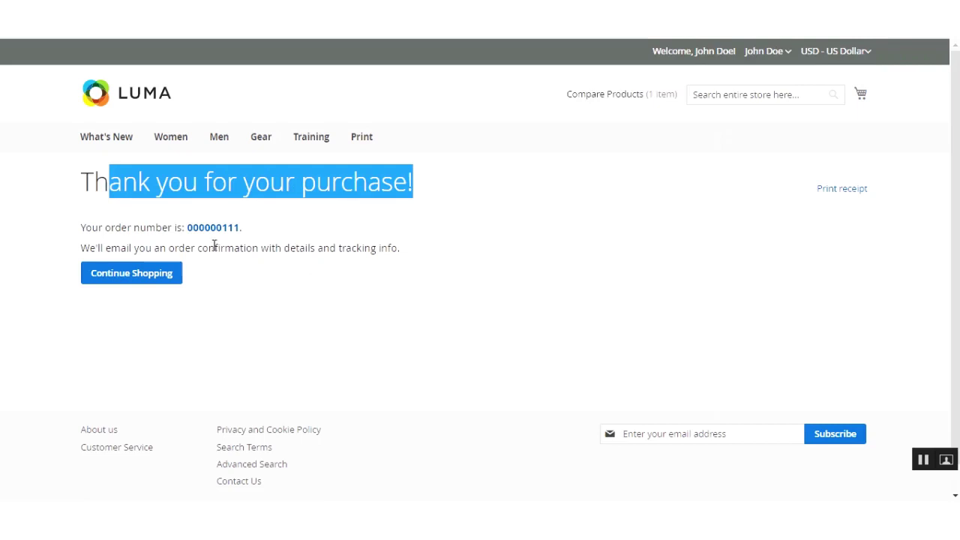
click(253, 235)
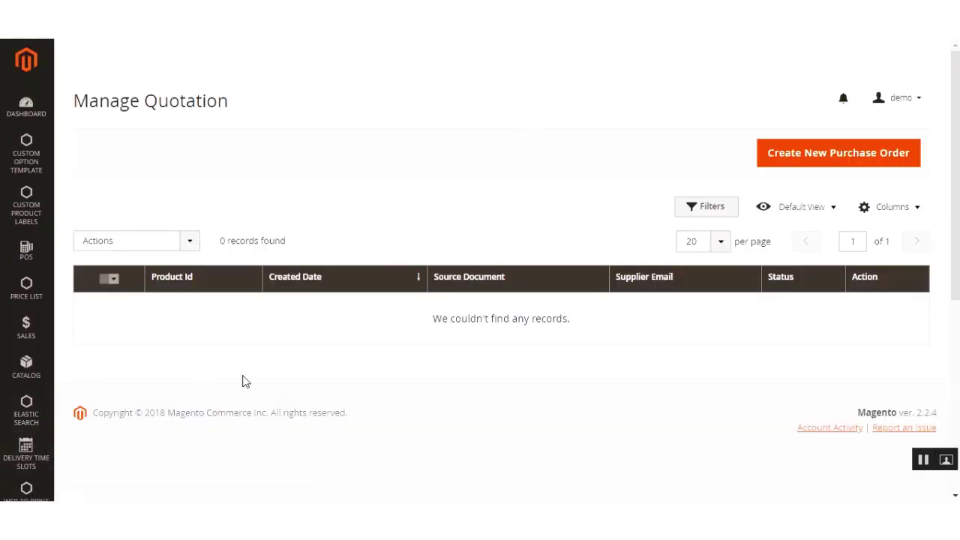
Step: Go to Purchase Management's Manage Quotation list, which shows 0 records
scroll(45, 479, down, 2)
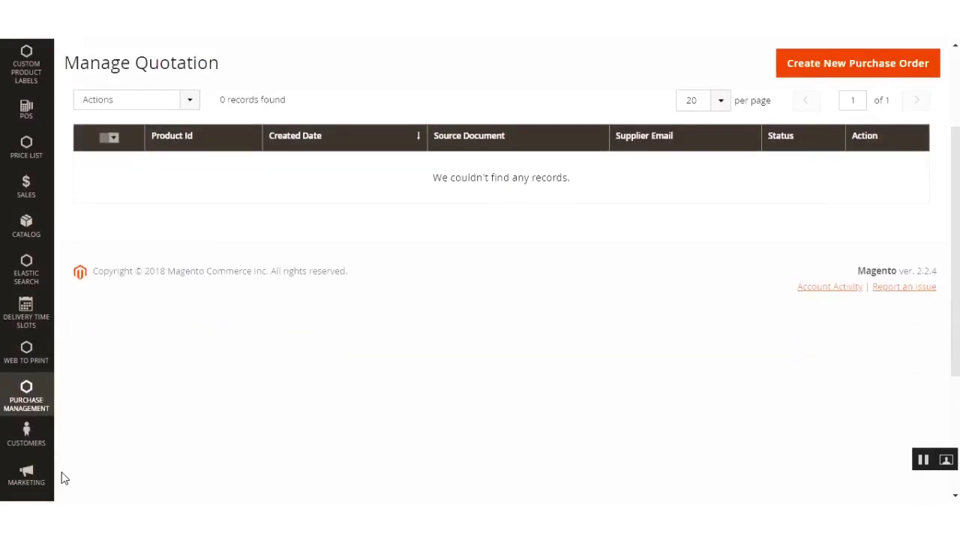
click(30, 406)
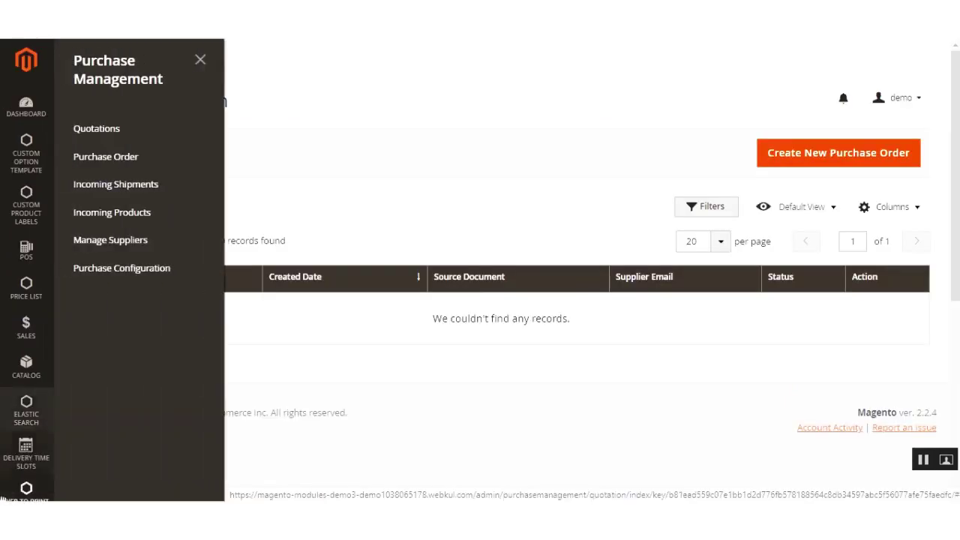
scroll(72, 486, down, 2)
scroll(47, 418, up, 2)
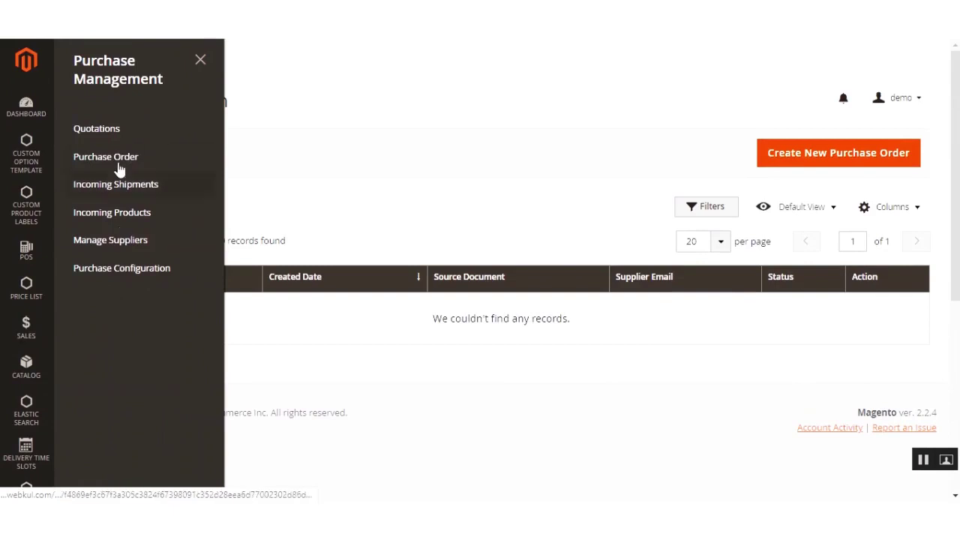
click(129, 132)
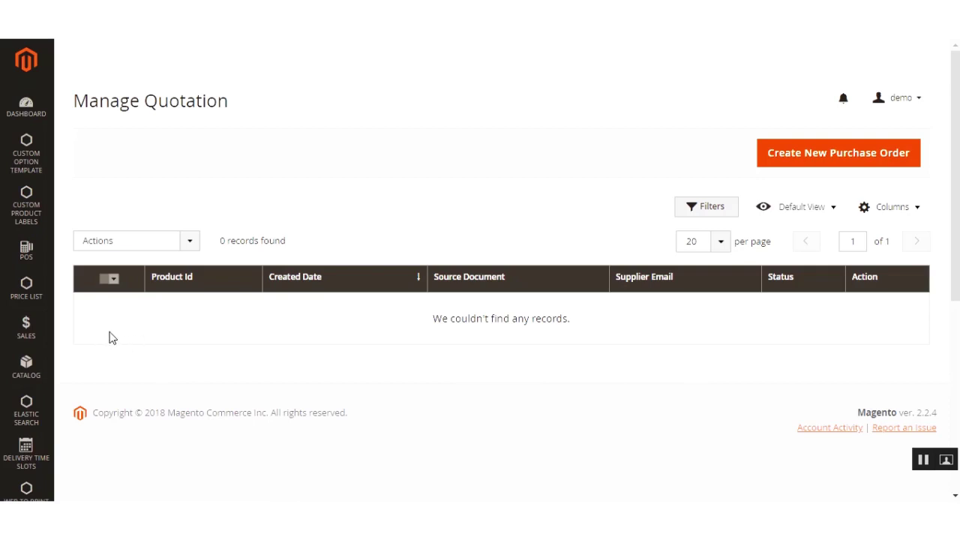
Step: Switch to the purchase orders list and inspect the order's source document number
scroll(75, 353, down, 3)
click(37, 336)
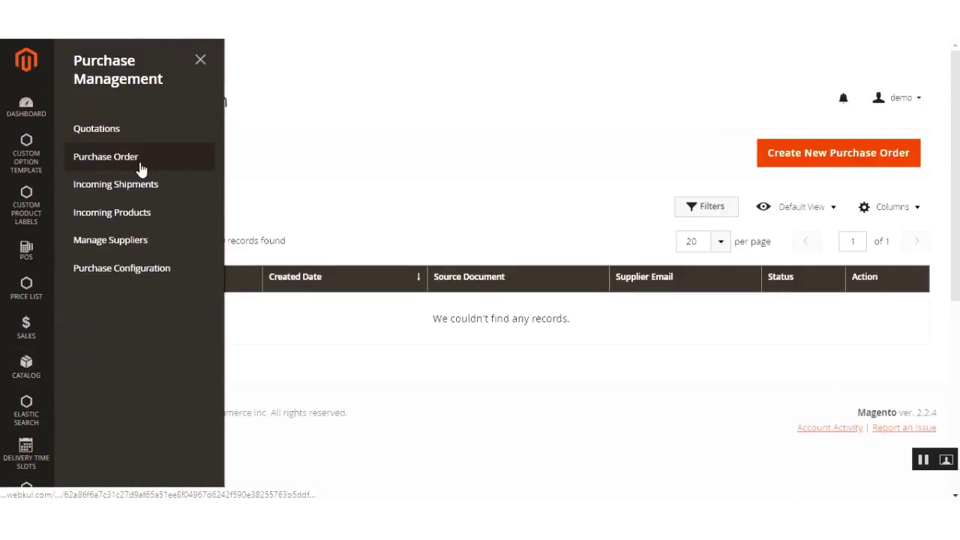
click(105, 156)
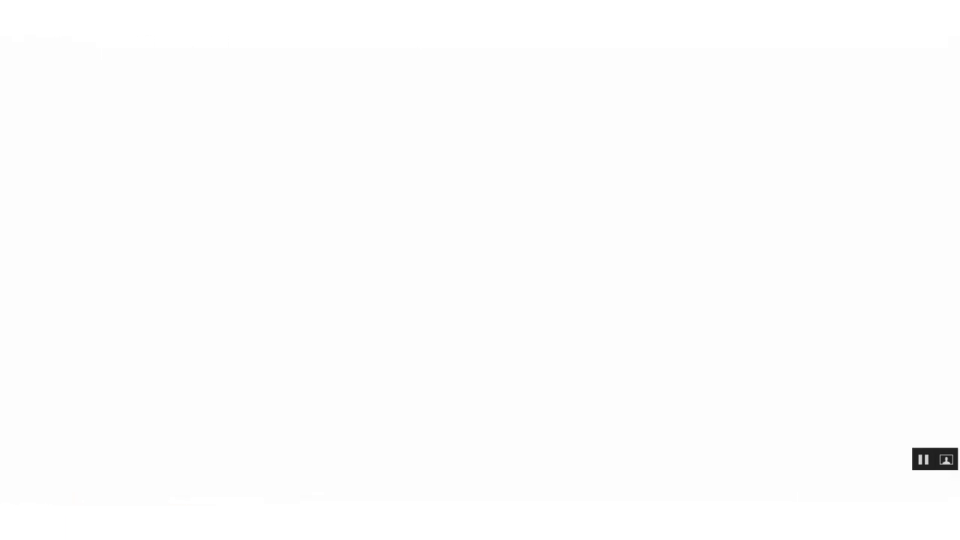
drag(491, 278, 451, 279)
click(450, 327)
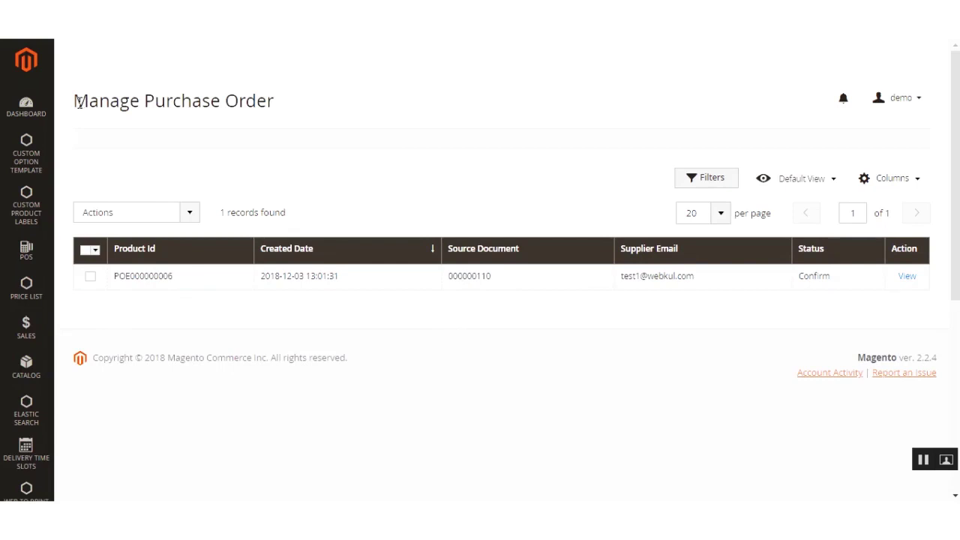
drag(78, 106, 313, 112)
click(350, 125)
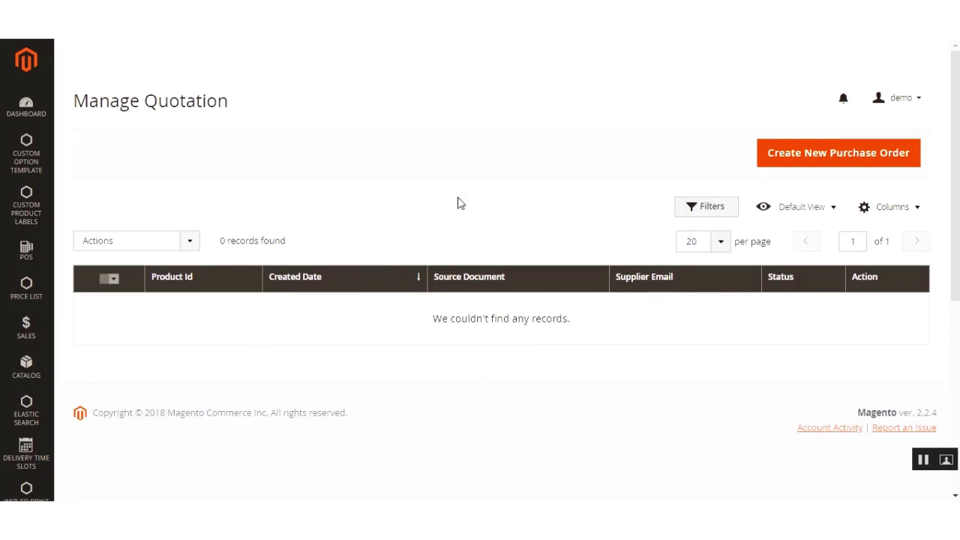
Step: Create a new purchase quotation and select Webkul as its supplier
click(865, 163)
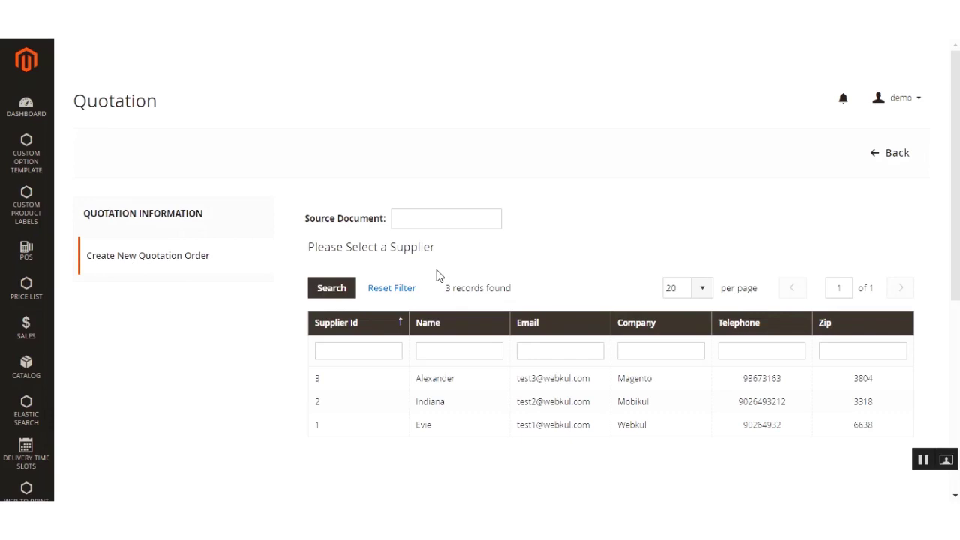
click(462, 220)
drag(314, 248, 440, 264)
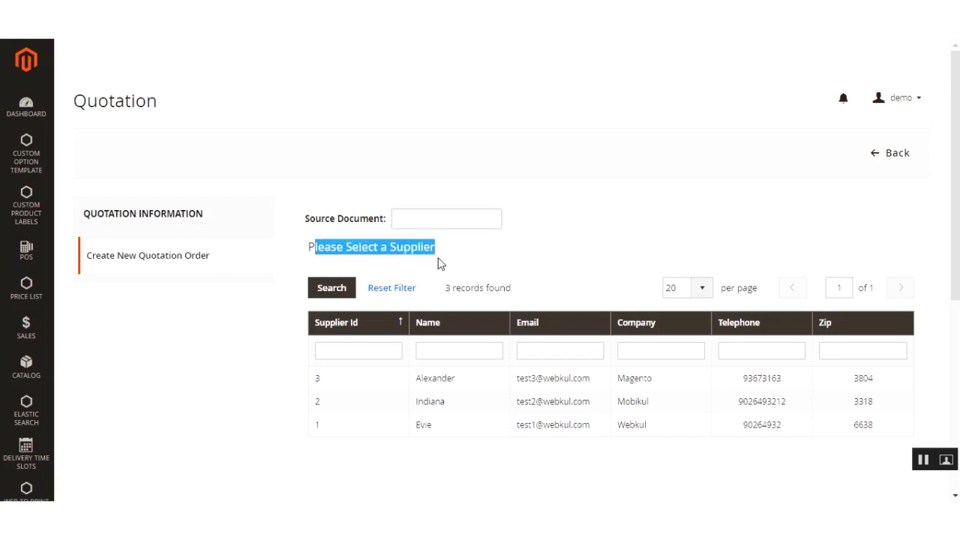
click(439, 432)
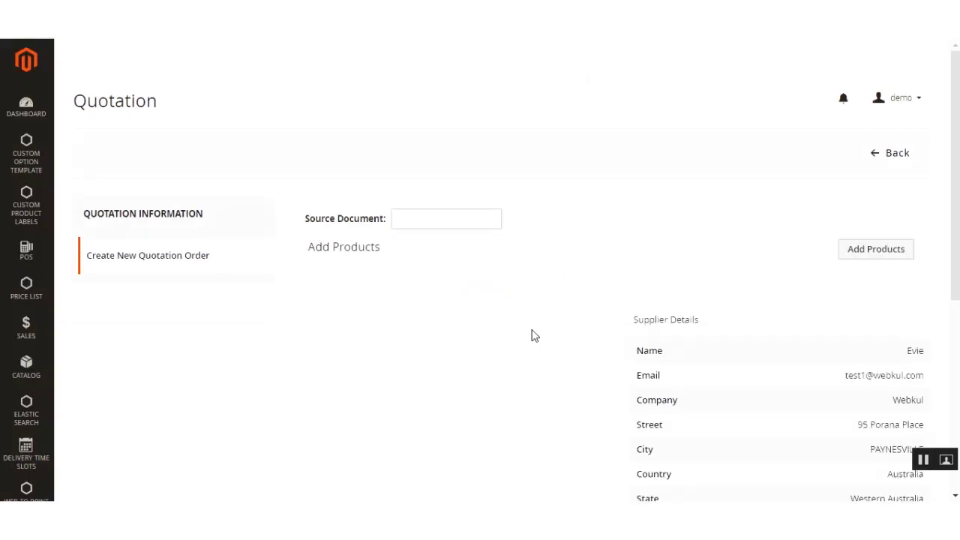
drag(631, 328, 695, 321)
drag(956, 187, 958, 299)
scroll(959, 299, up, 3)
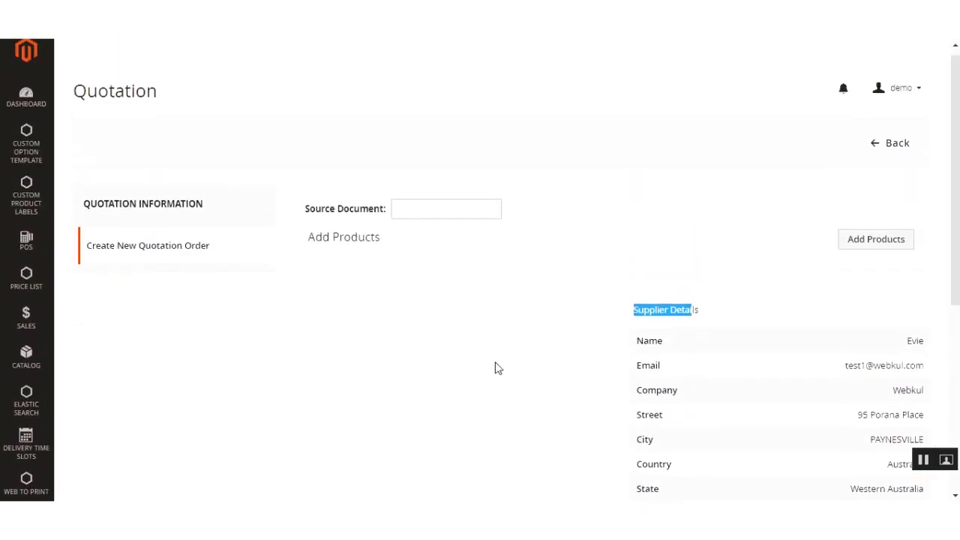
click(530, 382)
Step: Add one Joust Duffle Bag at cost 15 to the quotation's products
click(867, 244)
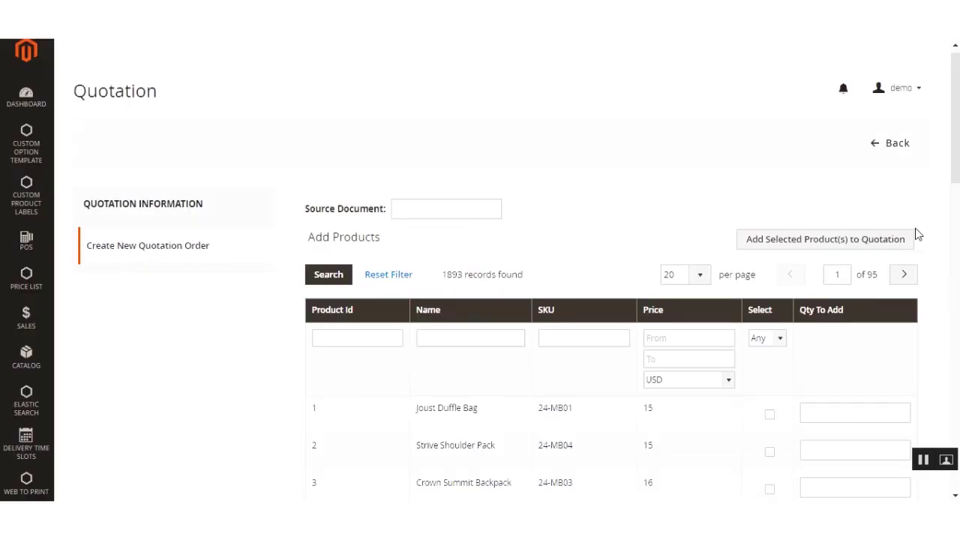
scroll(875, 232, down, 2)
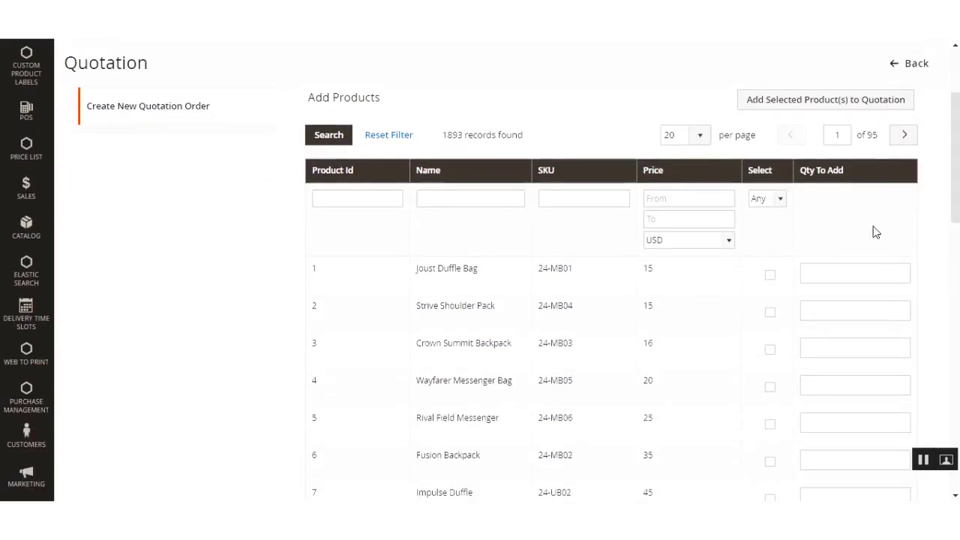
click(771, 275)
scroll(773, 281, up, 1)
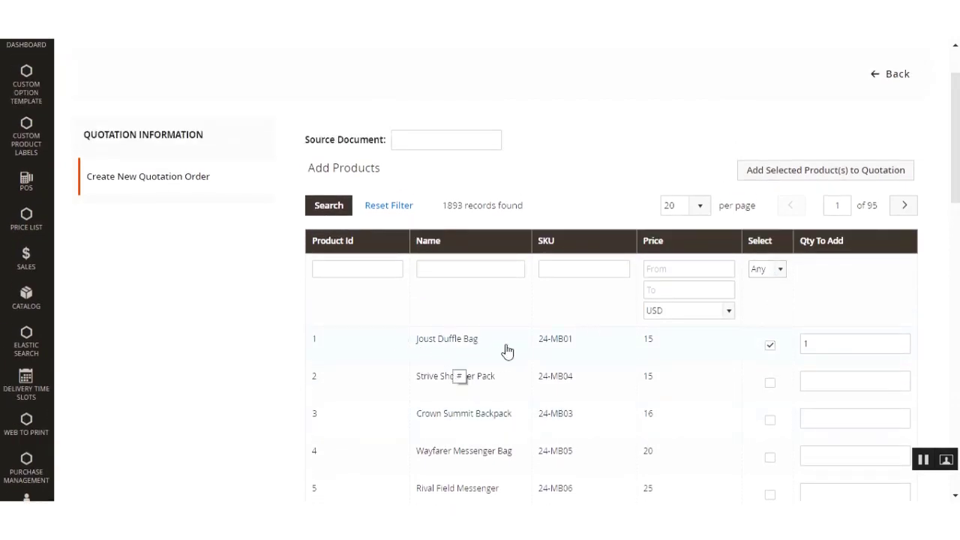
scroll(787, 360, up, 1)
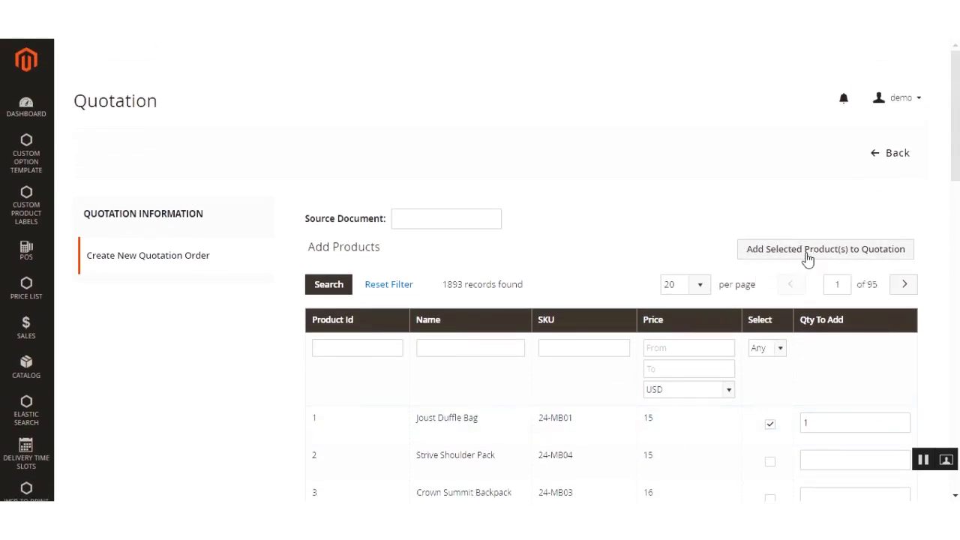
click(805, 259)
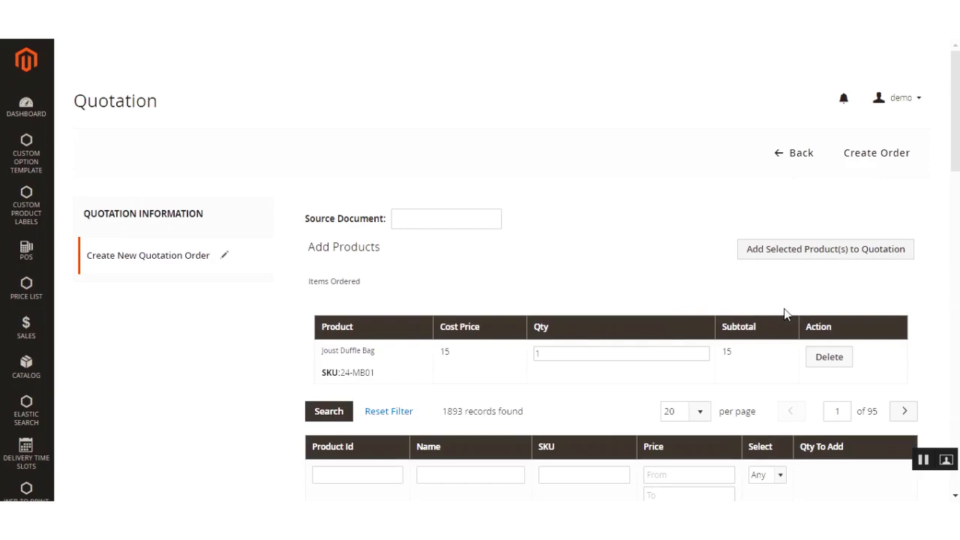
Step: Save the new manual quotation with Create Order
drag(308, 282, 358, 284)
drag(955, 136, 955, 97)
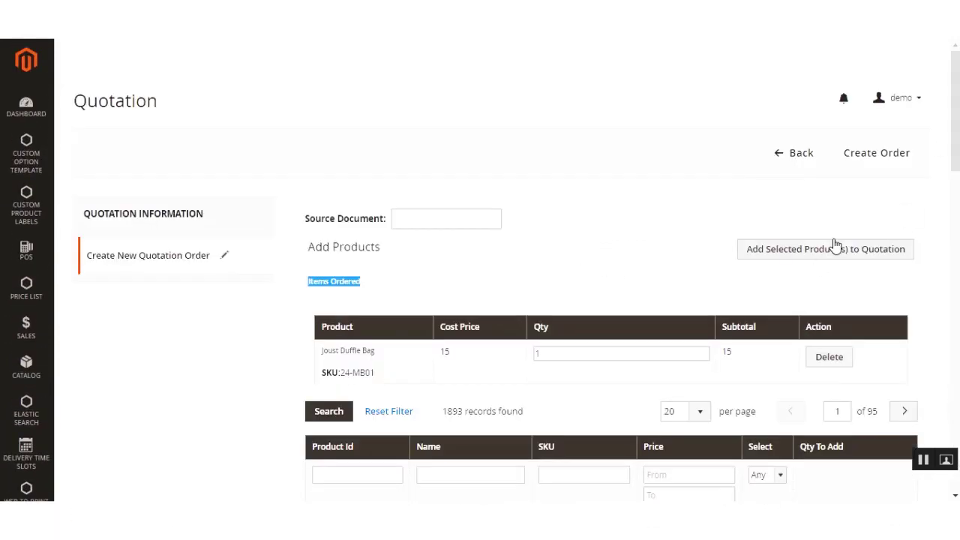
click(879, 157)
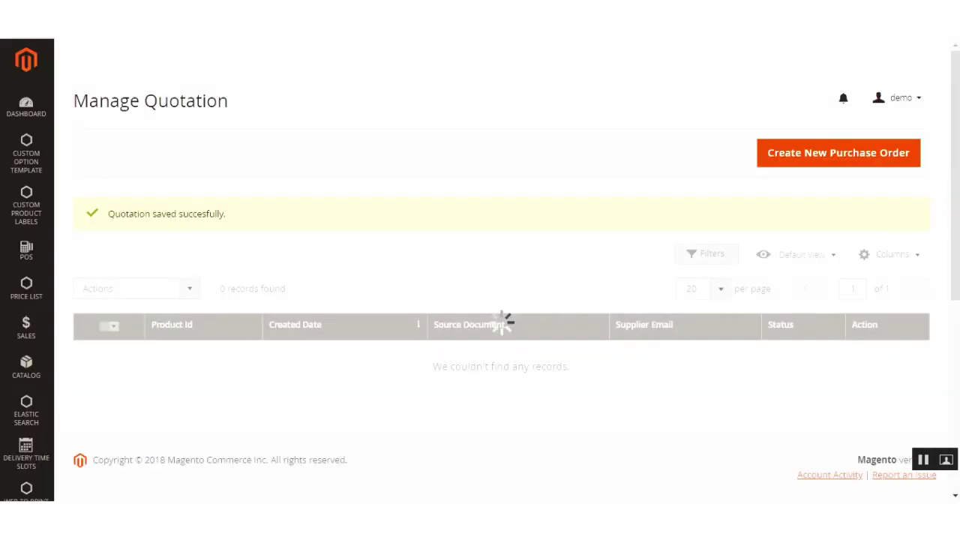
Step: From the Manage Quotation grid, open quotation POE000000007 (source MANUAL, status New)
drag(118, 213, 217, 213)
click(278, 219)
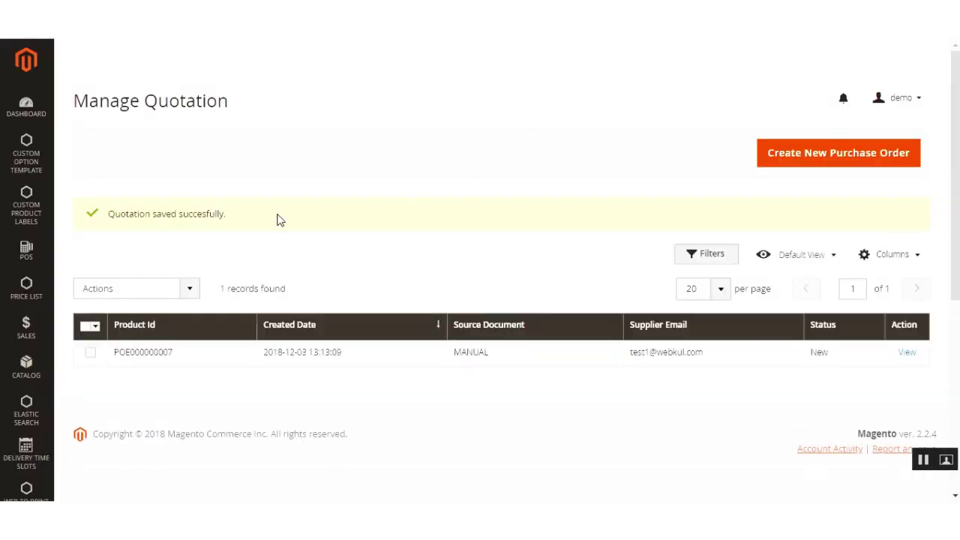
drag(79, 101, 248, 103)
click(292, 111)
drag(493, 358, 448, 360)
click(482, 385)
drag(456, 353, 490, 352)
click(481, 351)
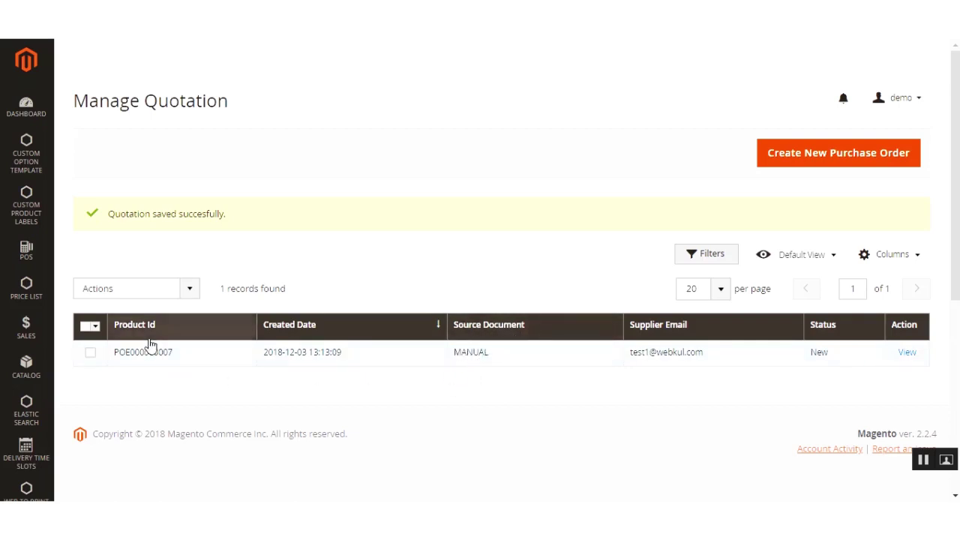
drag(170, 354, 120, 354)
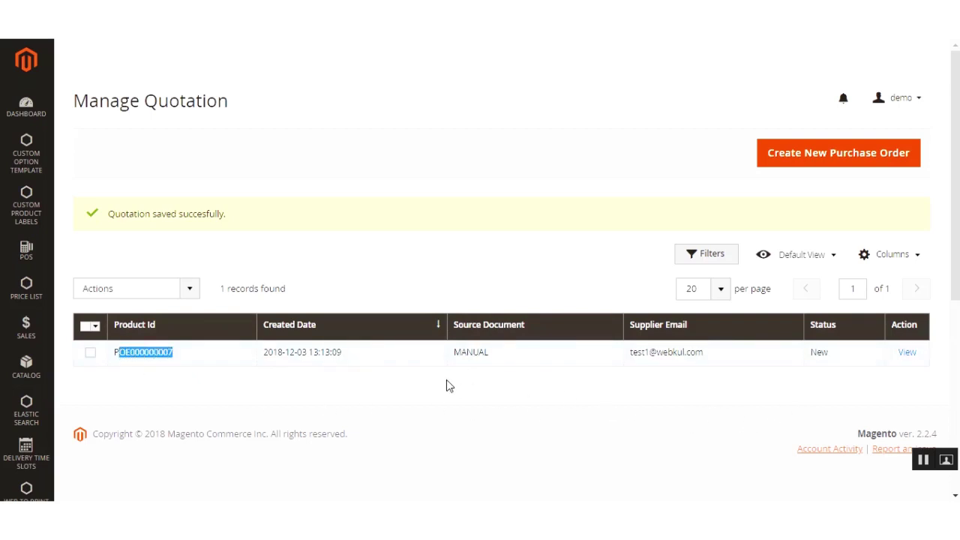
click(907, 354)
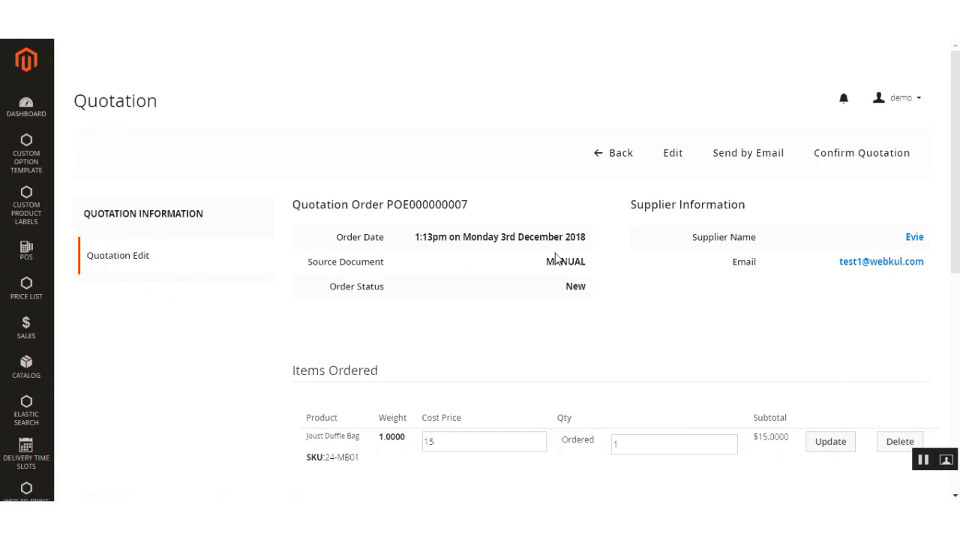
Step: Check the Joust Duffle Bag's ordered quantity and Cost Price fields on POE000000007
scroll(623, 285, down, 1)
scroll(660, 300, up, 1)
scroll(676, 300, down, 5)
click(660, 171)
click(456, 163)
Step: Submit a blank comment with Notify Supplier by Email ticked
scroll(442, 218, down, 3)
click(356, 294)
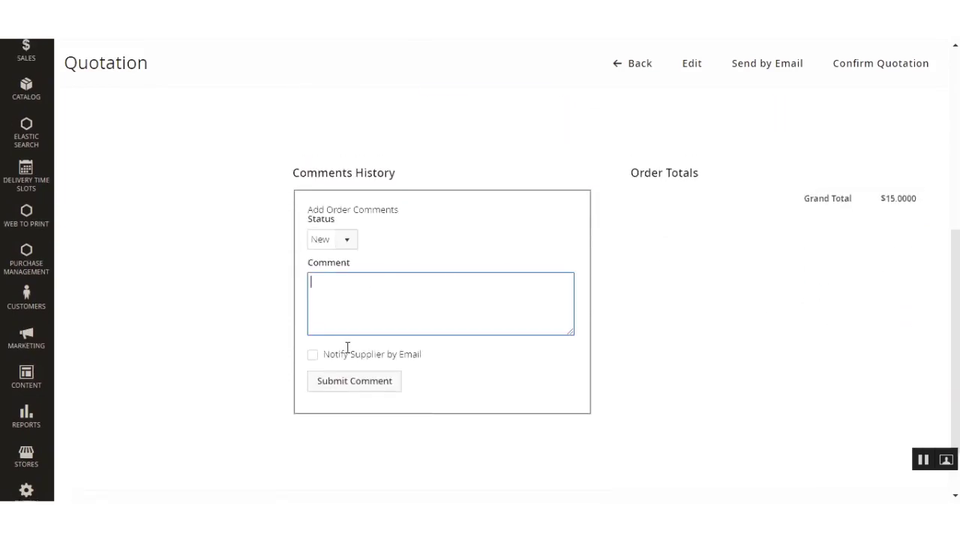
click(312, 357)
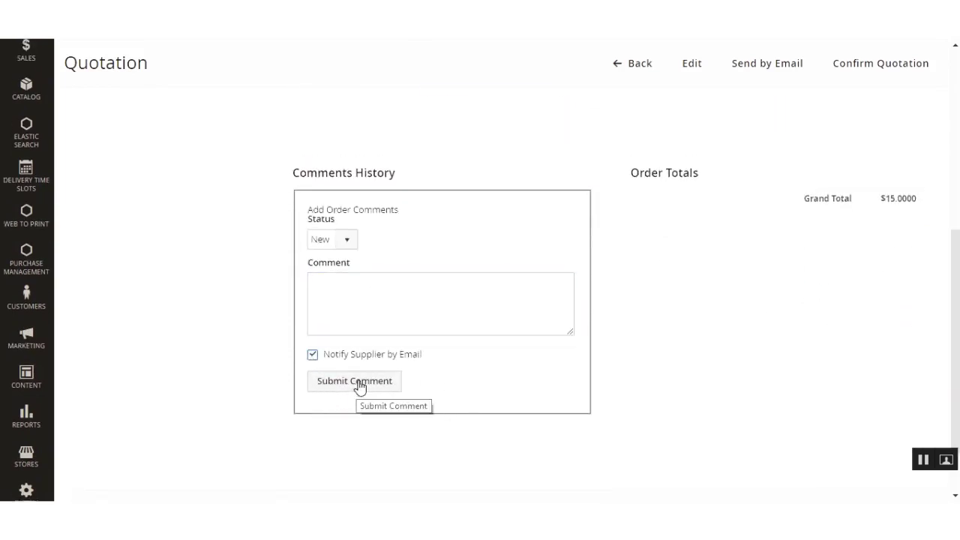
click(359, 386)
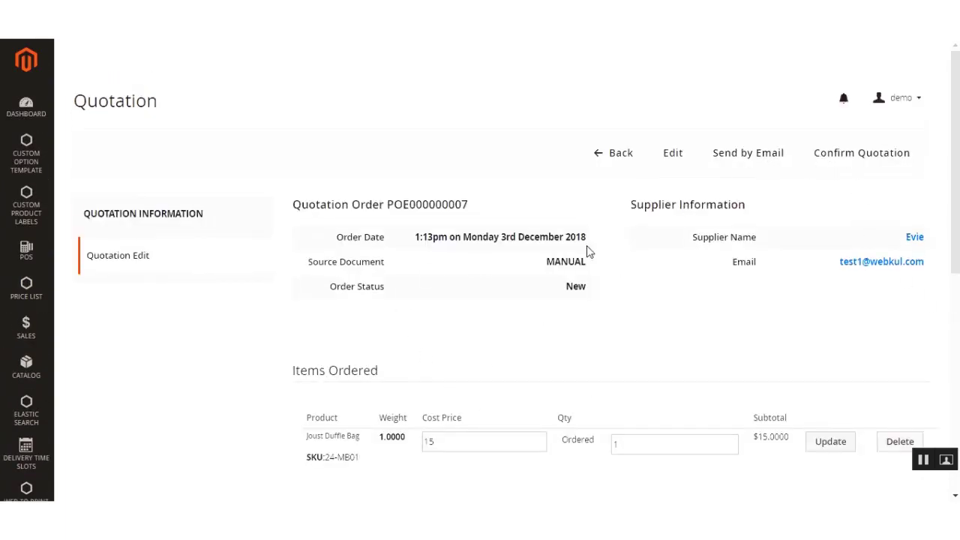
Step: Confirm POE000000007 as a purchase order, email the supplier a comment, and view incoming shipments
click(866, 159)
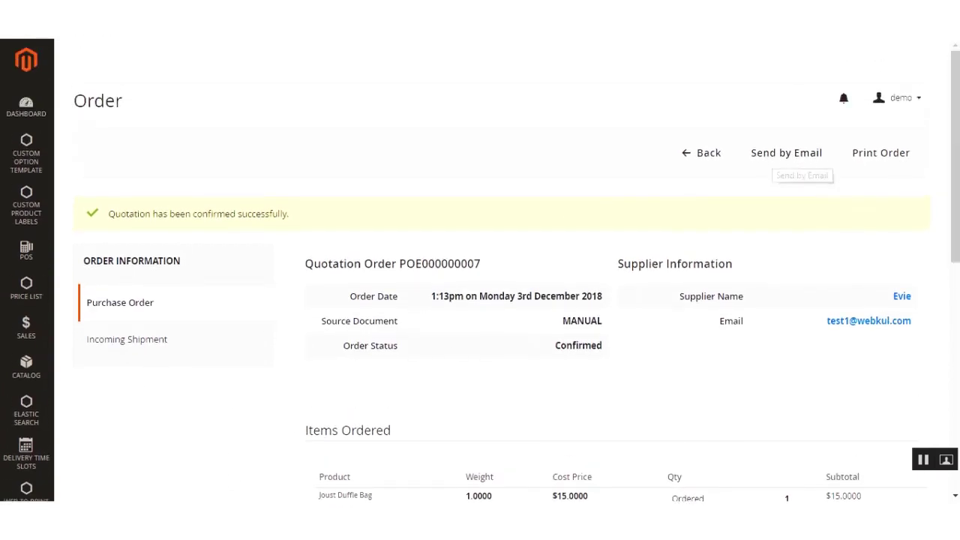
scroll(800, 156, down, 7)
click(358, 226)
click(325, 290)
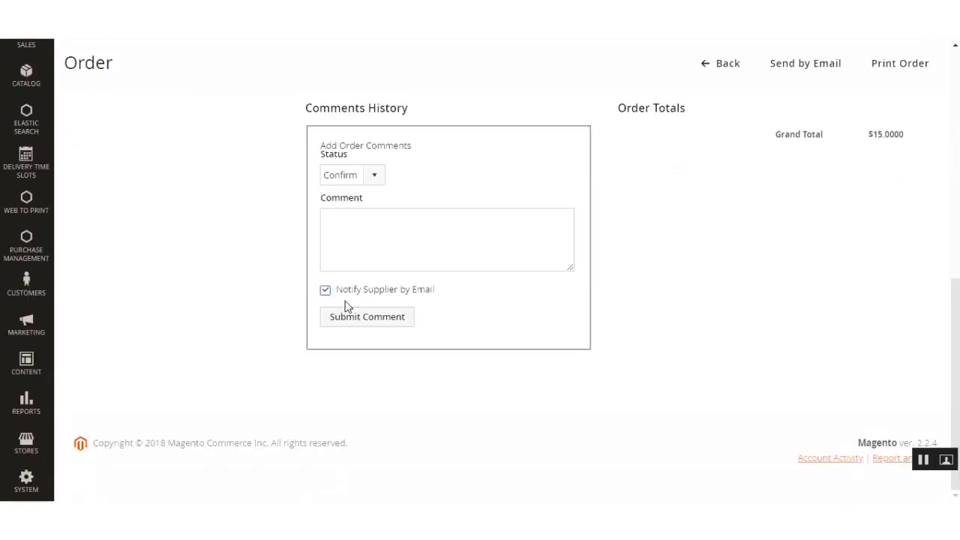
click(361, 324)
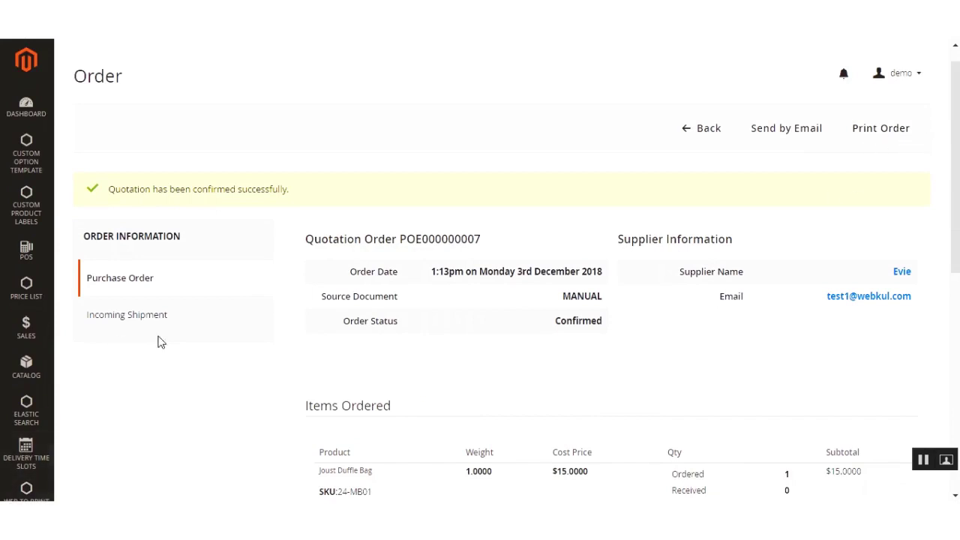
click(120, 323)
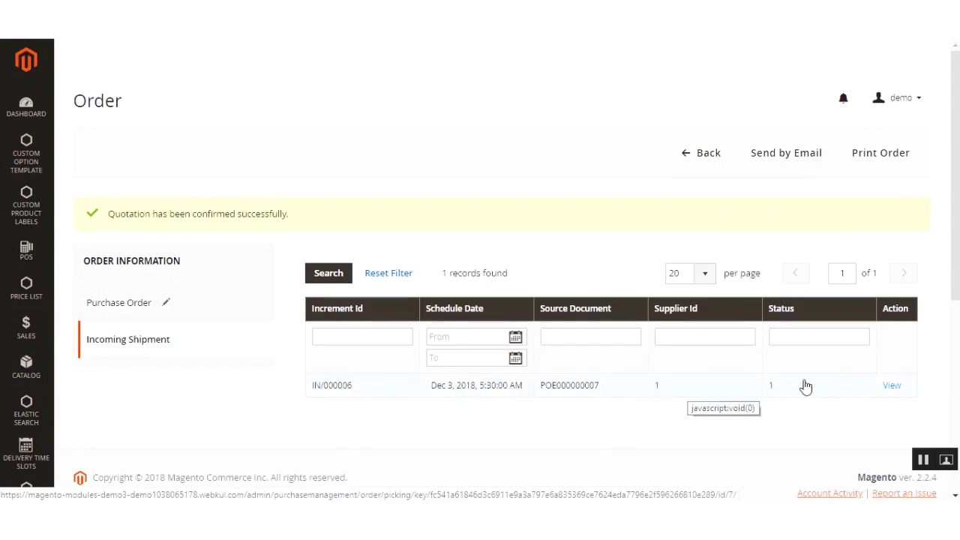
Step: Open incoming shipment IN/000006 for purchase order POE000000007
click(900, 394)
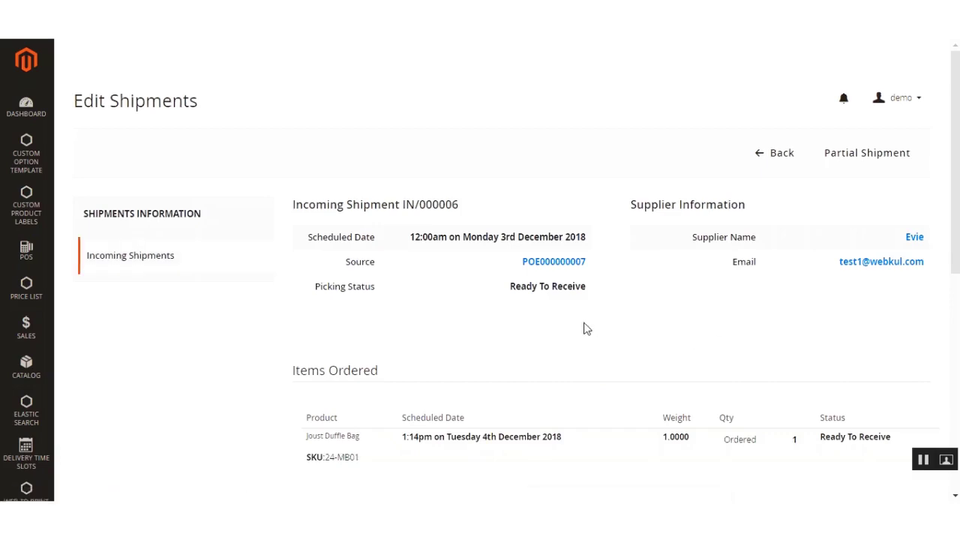
scroll(586, 329, down, 3)
scroll(295, 307, up, 1)
scroll(295, 307, up, 3)
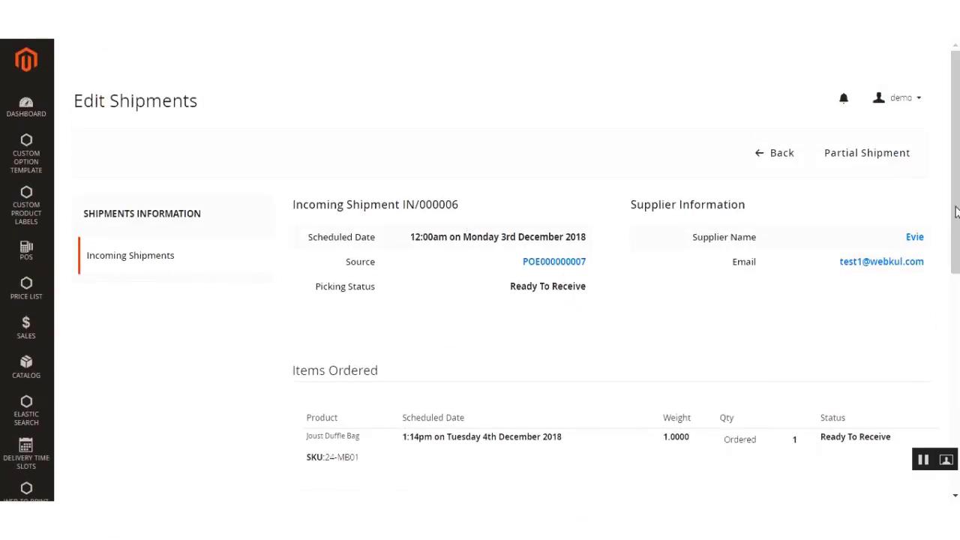
Step: Partially receive the Joust Duffle Bag with a new Receive Qty
click(859, 157)
double_click(505, 151)
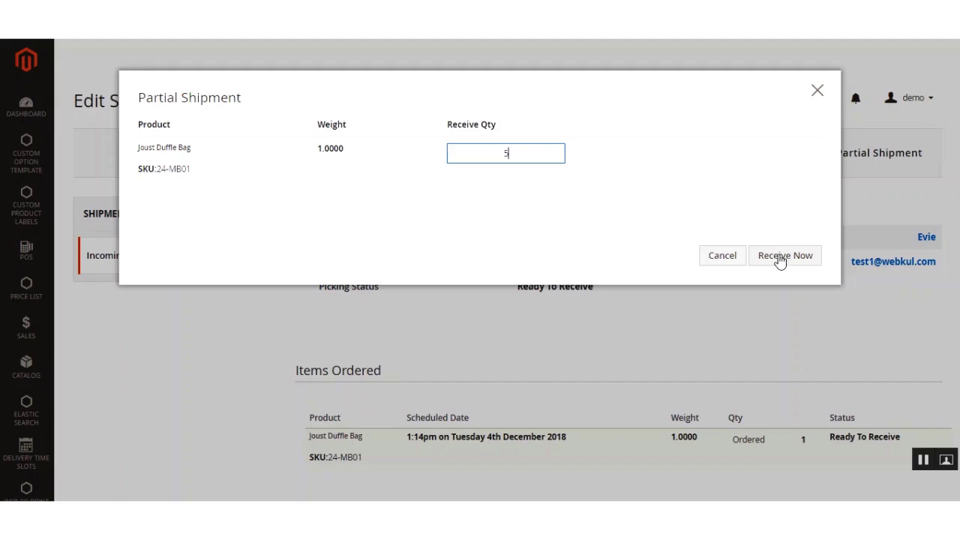
click(817, 92)
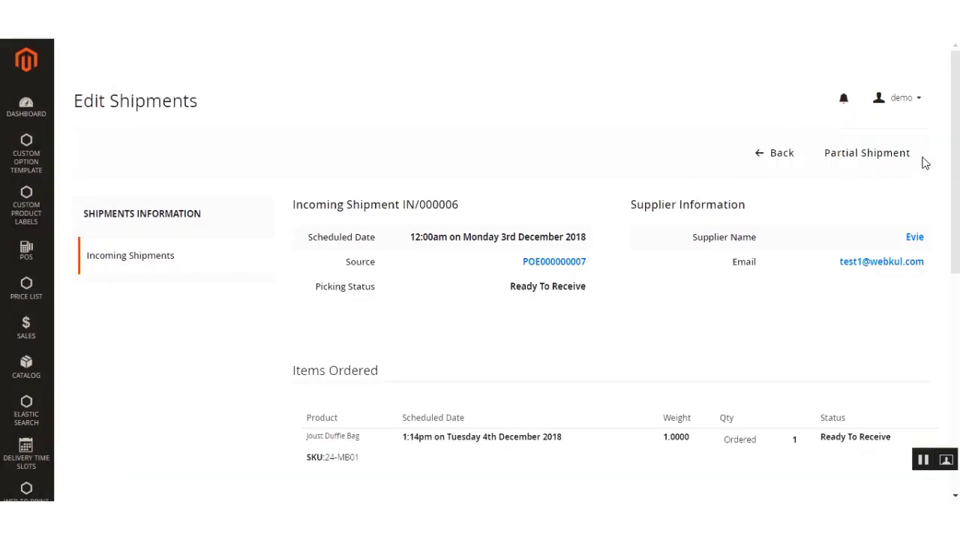
mouse_move(953, 140)
mouse_down()
mouse_move(955, 343)
mouse_move(954, 150)
mouse_up()
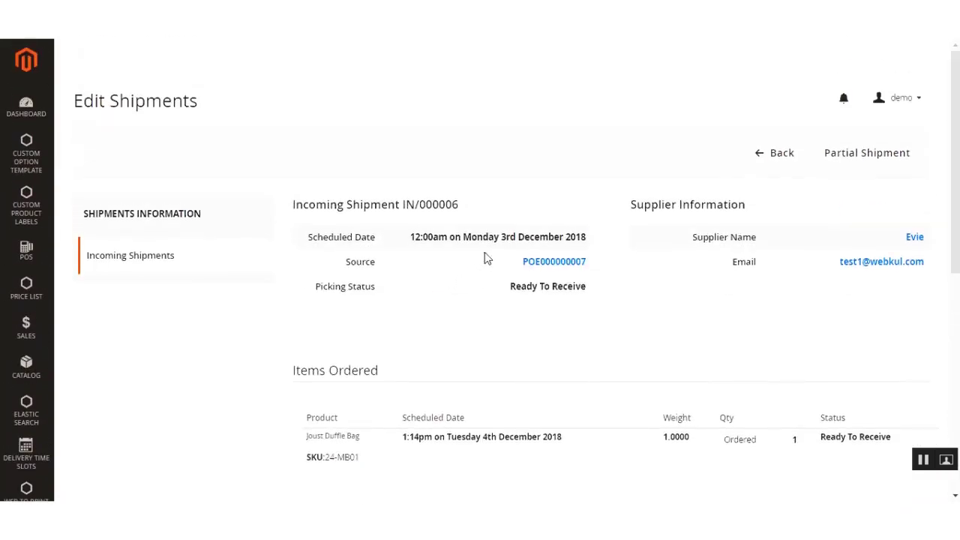